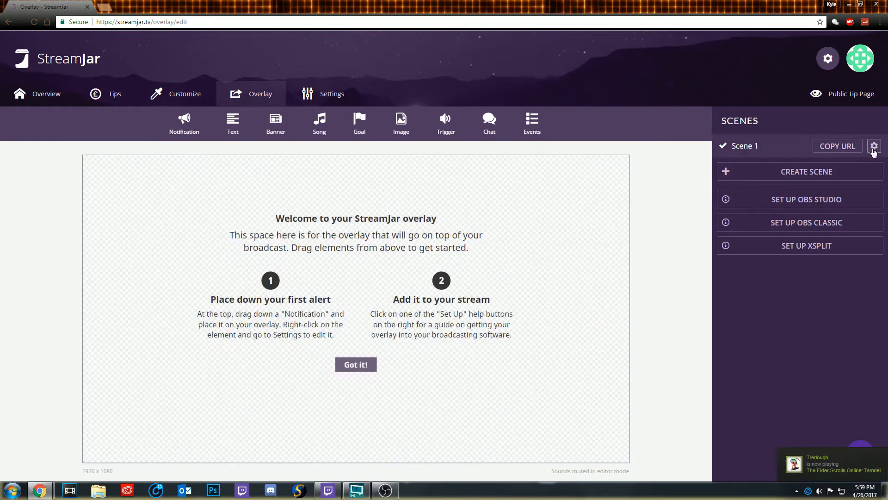
Step: Open the canvas settings of Scene 1 and choose the 1920 x 1080 screen size and Transparent background color
click(874, 145)
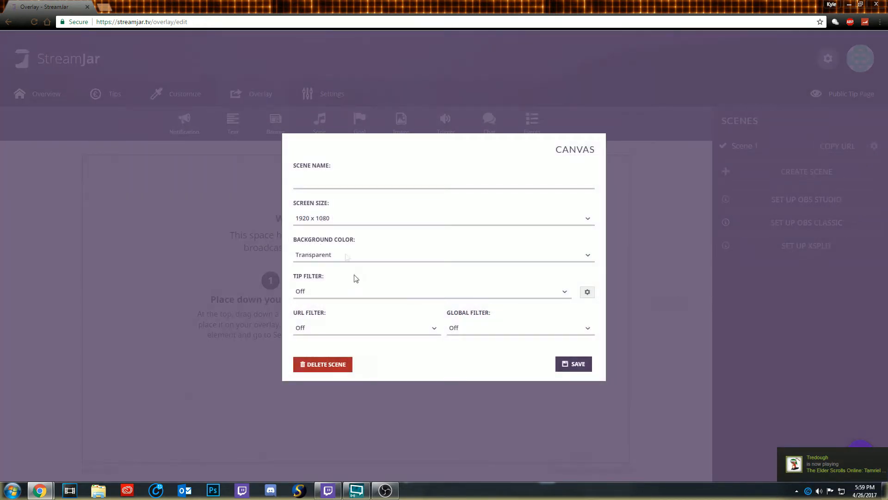
click(350, 217)
click(332, 222)
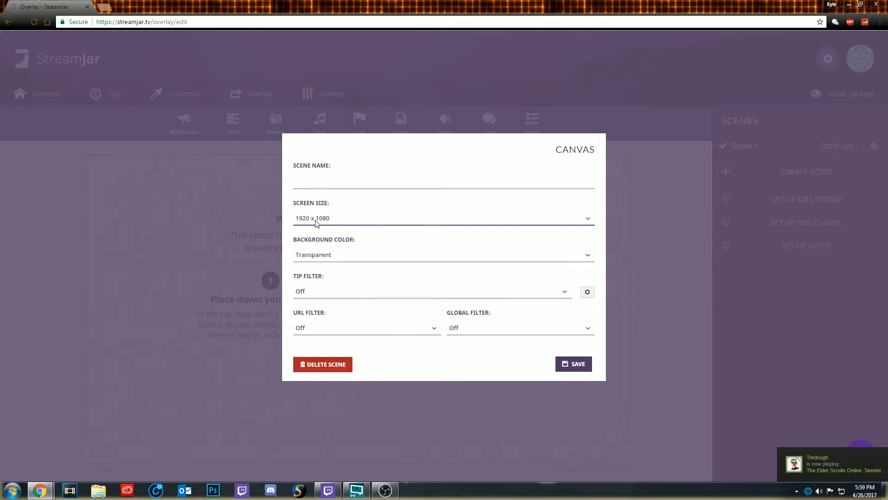
click(343, 220)
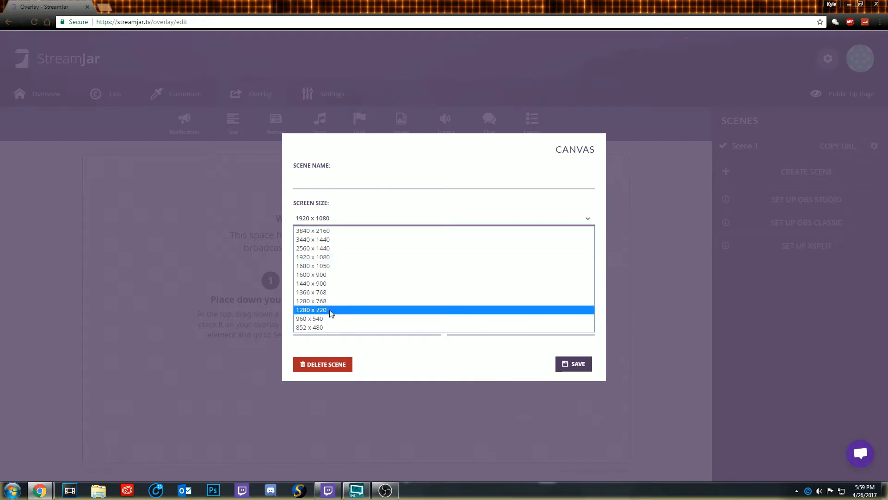
click(338, 259)
click(343, 255)
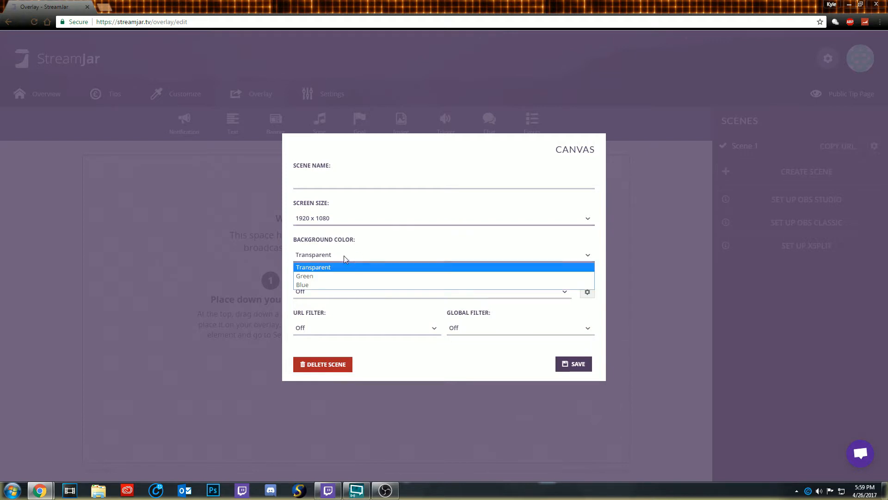
click(355, 260)
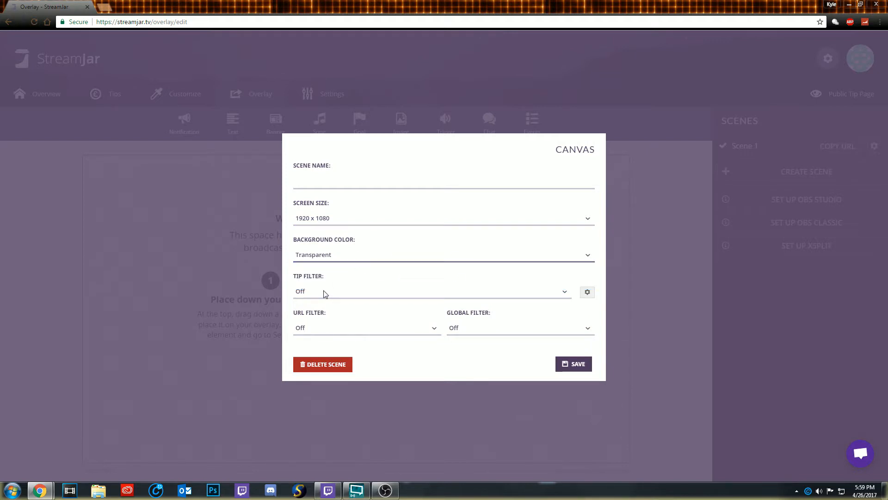
Step: Leave the scene's tip filter and URL filter set to Off and save the canvas settings
click(377, 293)
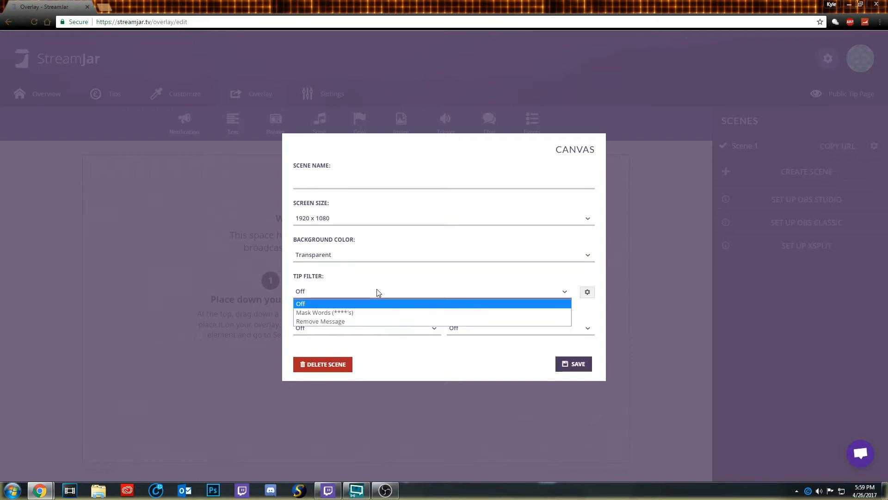
click(329, 304)
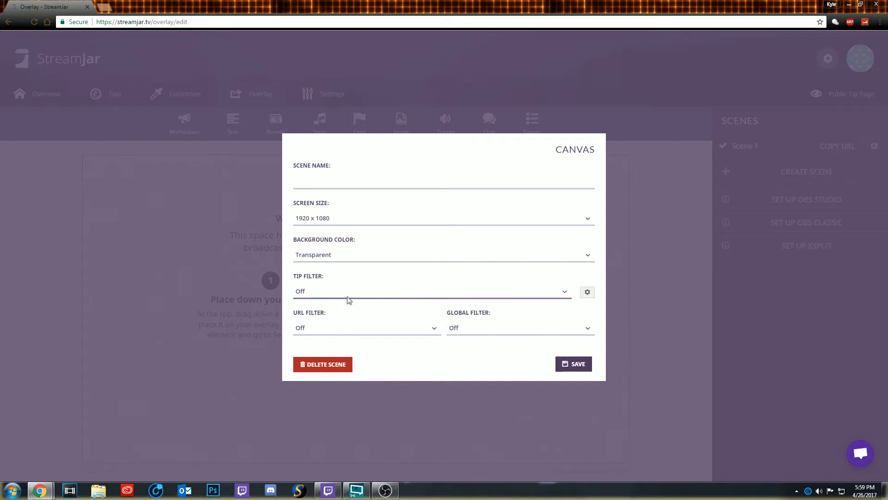
click(332, 296)
click(346, 297)
click(307, 329)
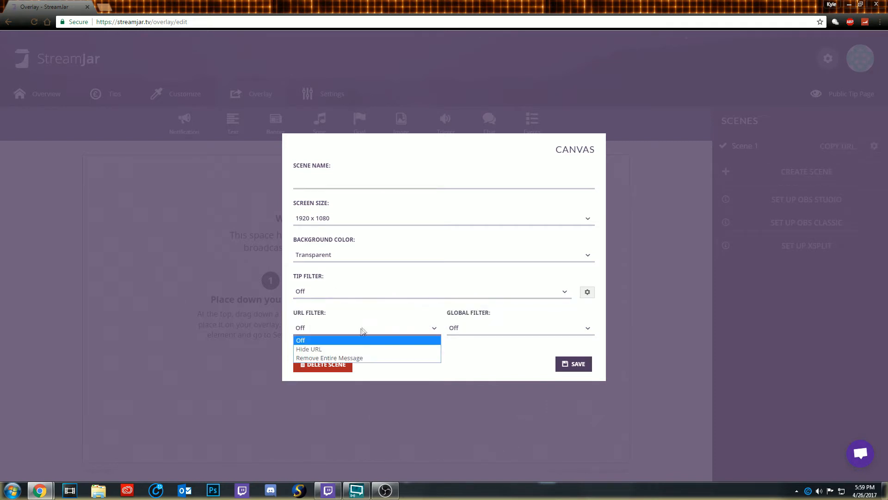
click(364, 330)
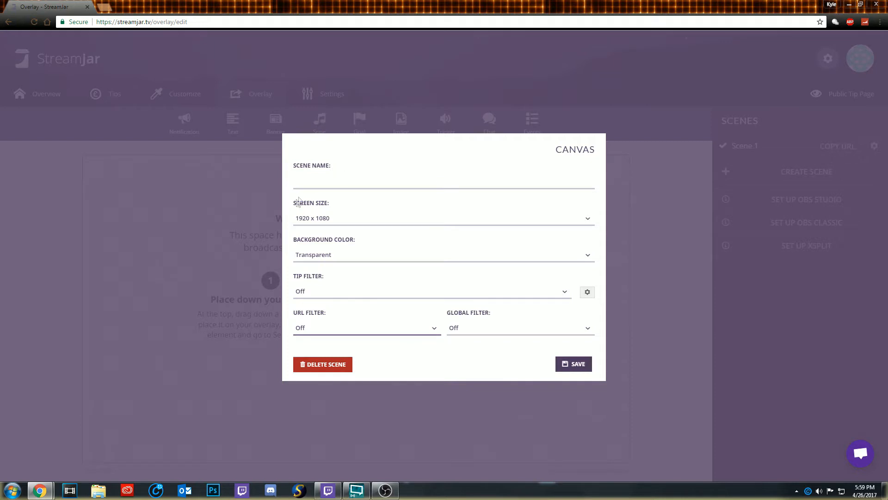
click(351, 217)
click(339, 223)
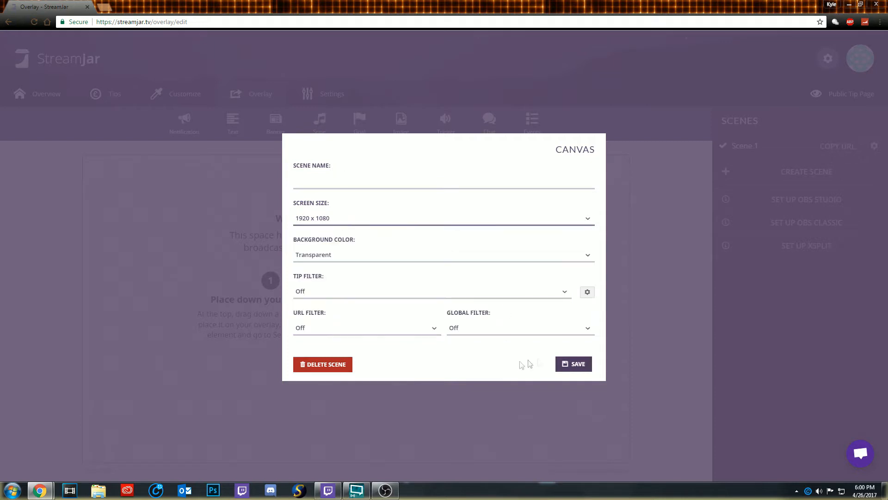
click(571, 365)
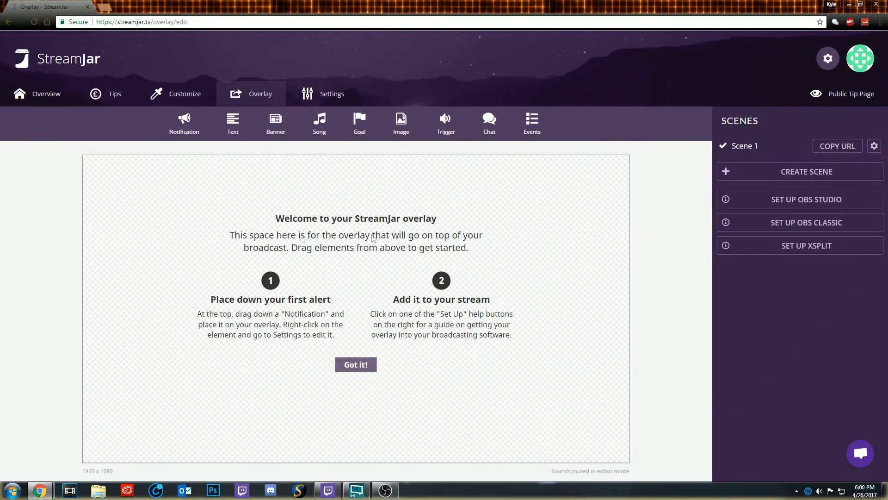
Step: Dismiss the welcome message, then add a Notification element and position it just above the middle of the canvas
click(371, 369)
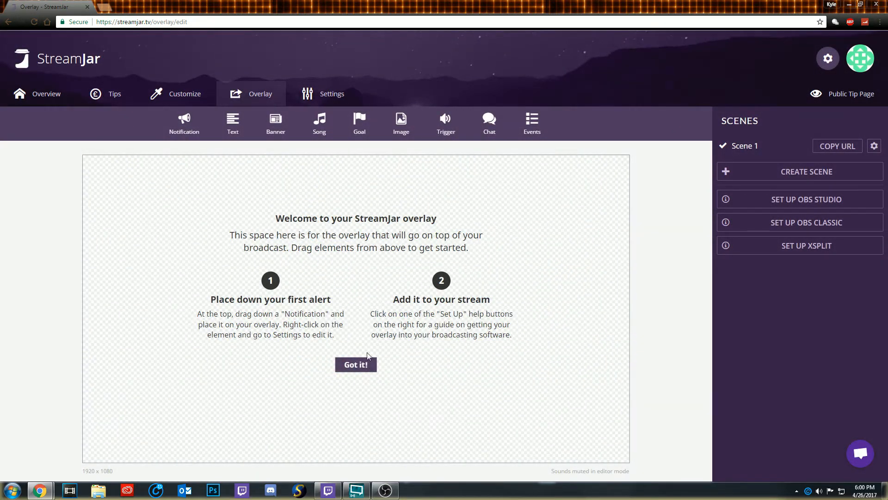
click(185, 120)
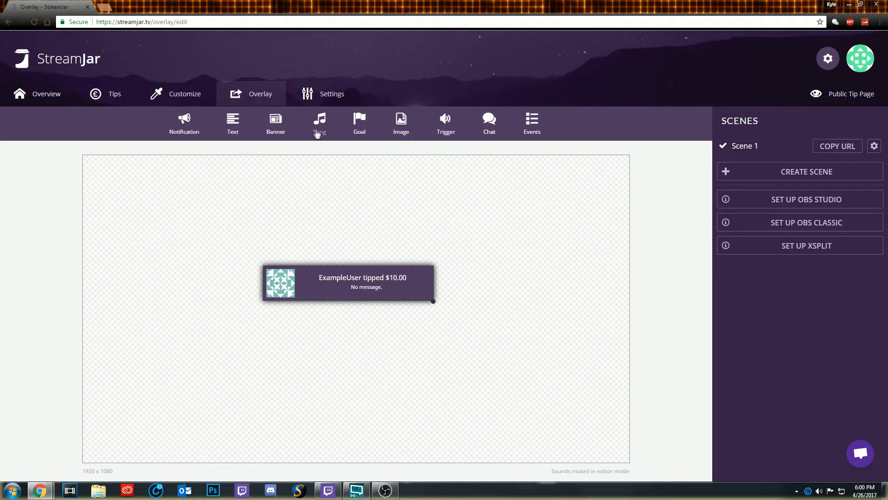
drag(368, 278, 367, 270)
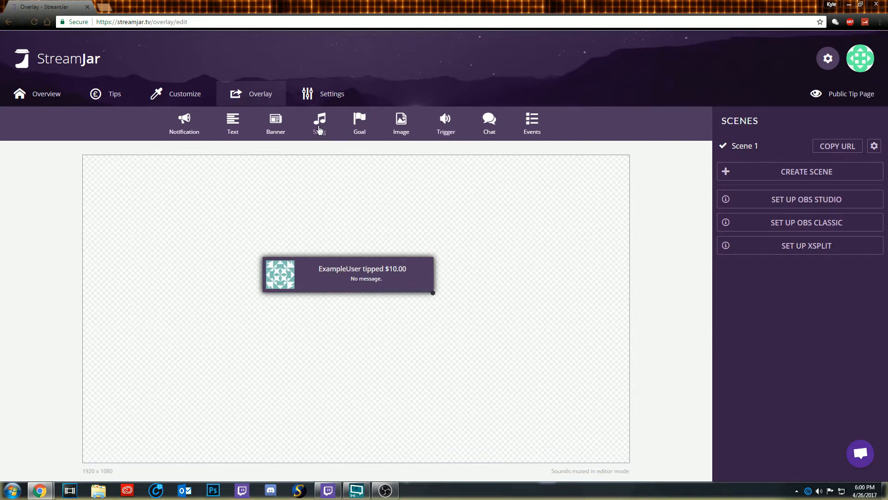
mouse_move(346, 279)
mouse_down()
mouse_move(349, 258)
mouse_move(338, 279)
mouse_up()
right_click(349, 258)
click(325, 281)
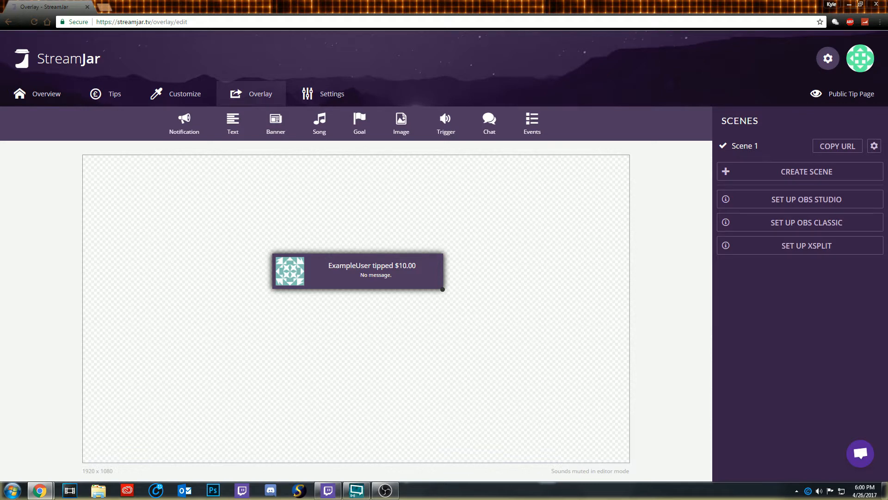
Step: Open the notification's settings and turn off the Twitch and Hitbox alert platforms, leaving only Beam with the default element style
right_click(345, 286)
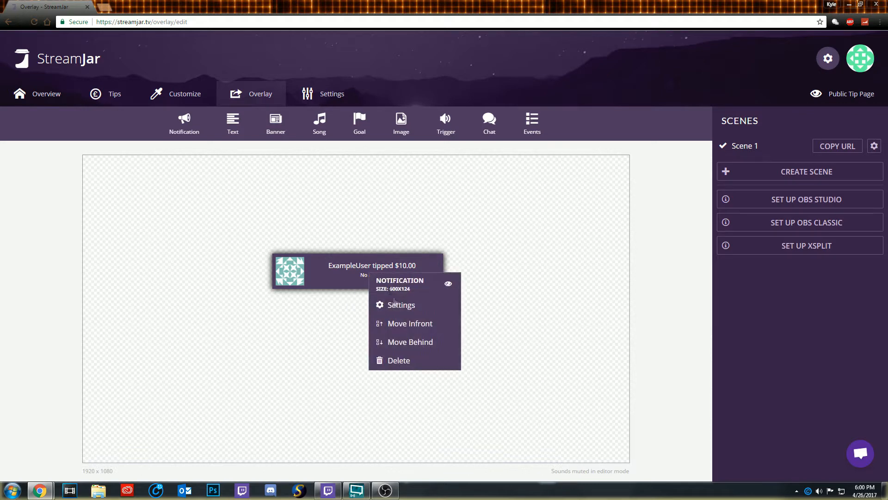
click(393, 314)
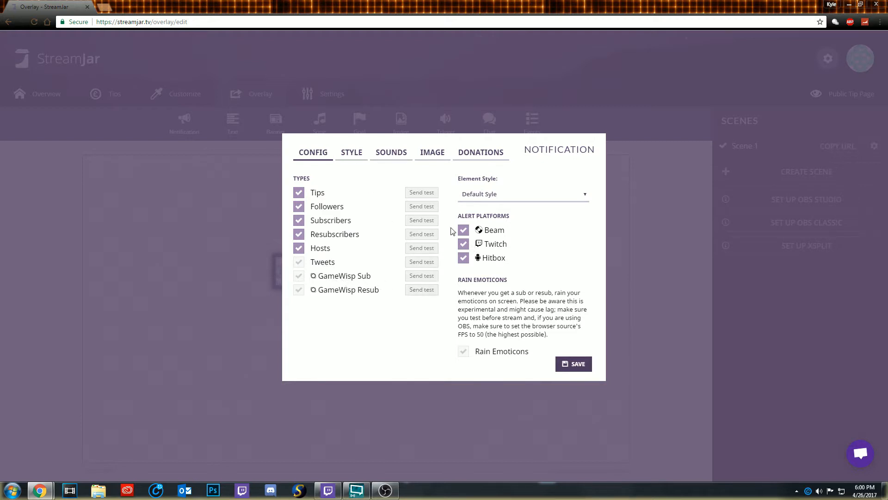
click(463, 244)
click(463, 258)
click(464, 247)
click(464, 248)
click(498, 196)
click(523, 198)
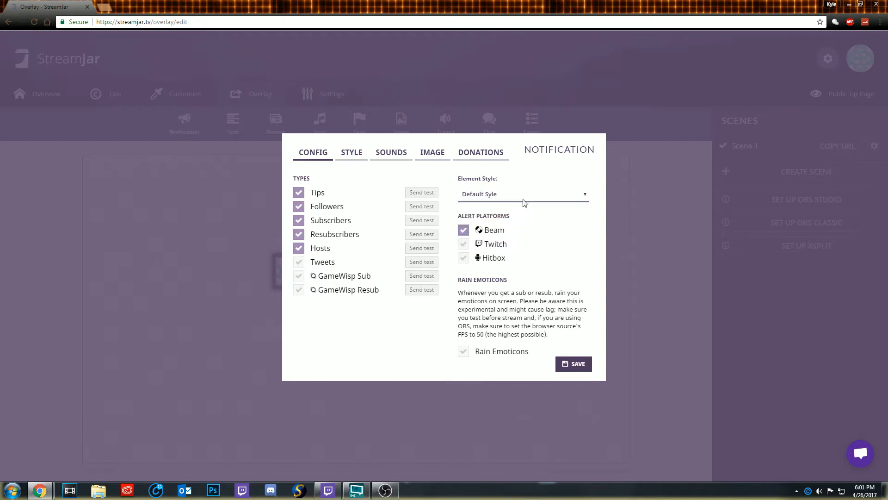
Step: Set the notification's background color to rgb(113, 113, 113) and its text color to rgb(39, 39, 39), and save
click(357, 155)
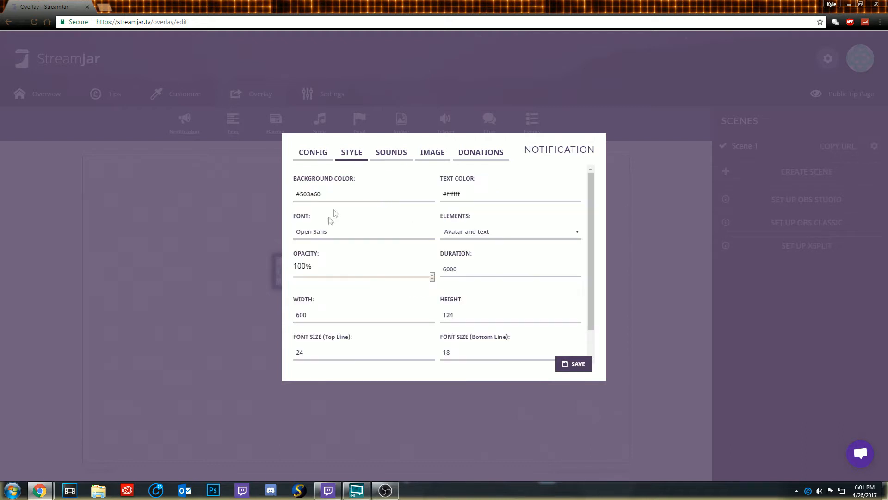
scroll(394, 221, down, 1)
scroll(366, 210, up, 1)
click(325, 194)
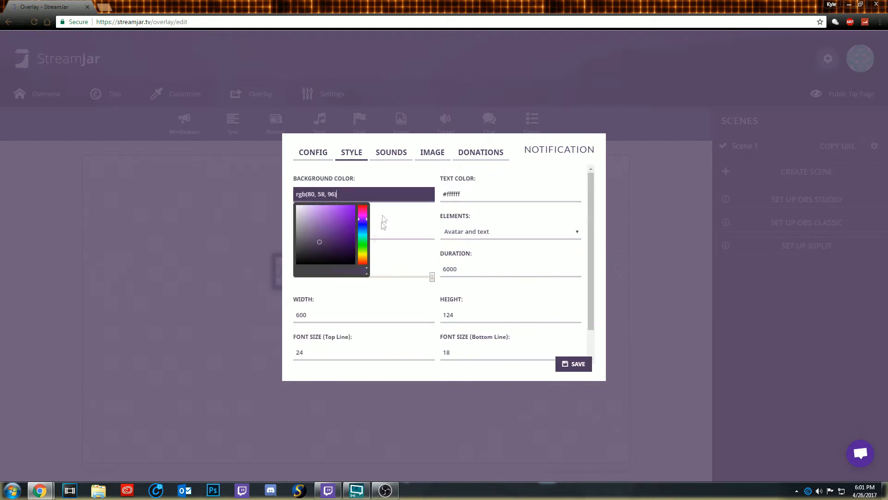
key(Tab)
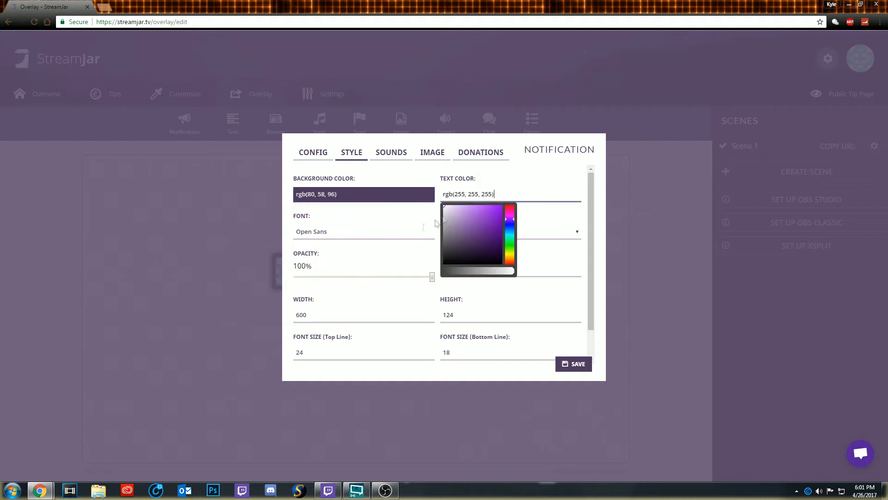
click(400, 225)
click(348, 193)
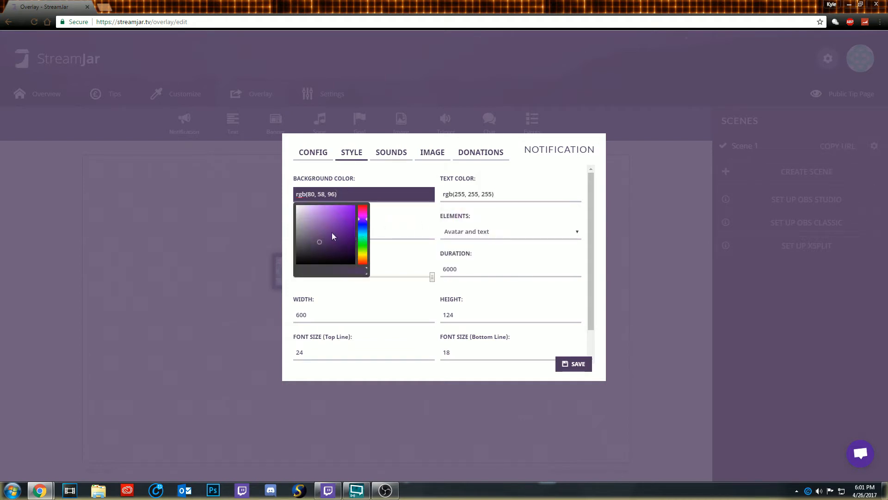
drag(332, 230, 273, 238)
click(451, 195)
drag(444, 214, 432, 258)
click(567, 366)
Step: Reopen the notification's style settings
click(369, 277)
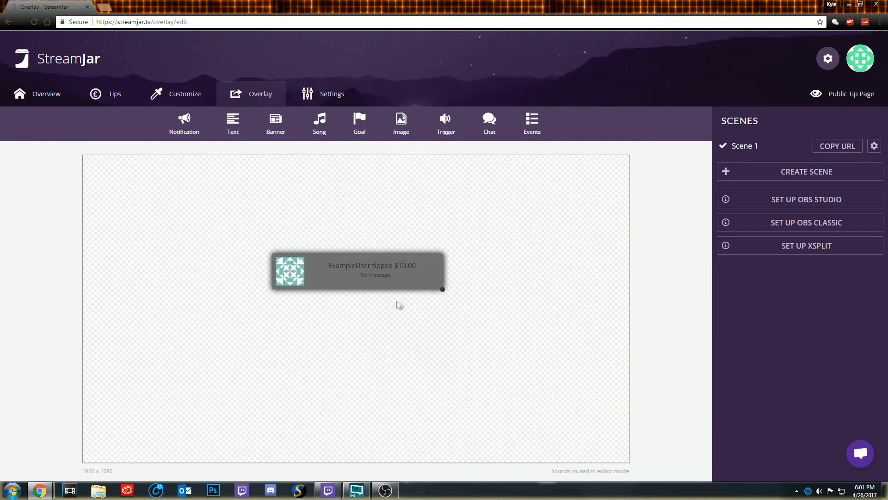
click(398, 306)
click(351, 153)
Step: Examine the fonts available for the notification and the option for uploading a custom font file
click(375, 233)
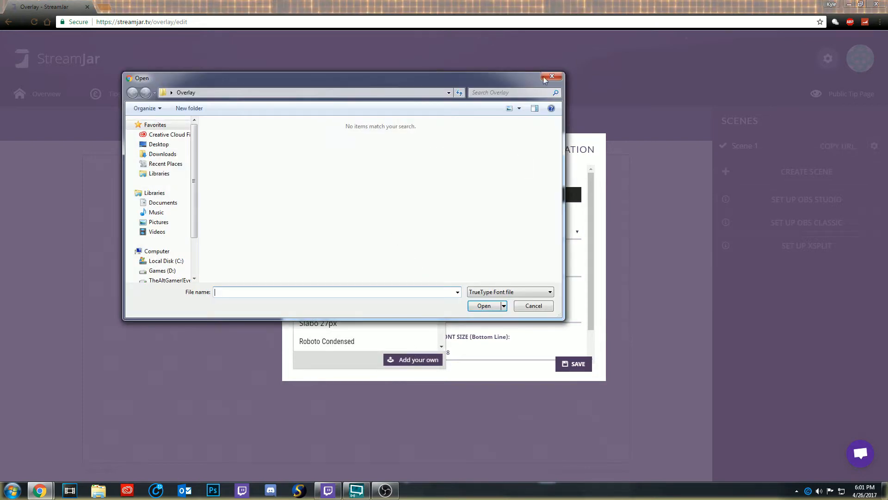
key(Escape)
scroll(442, 302, down, 3)
scroll(442, 302, up, 1)
click(355, 232)
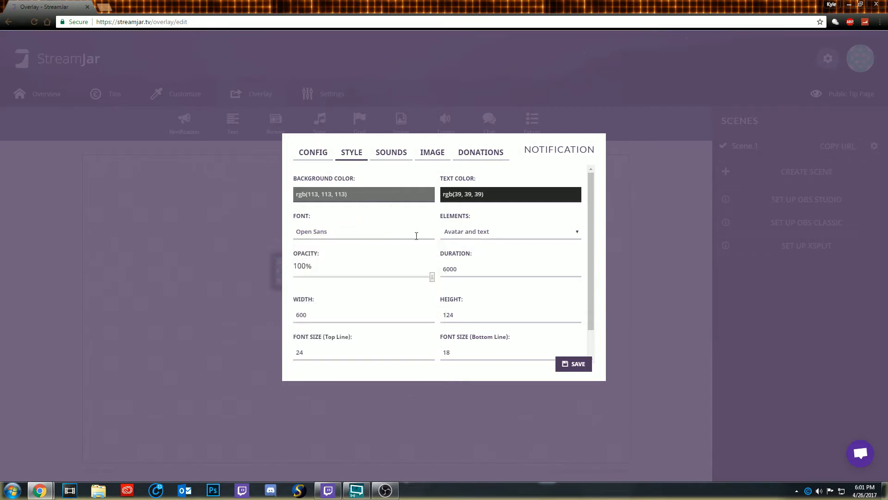
Step: Set the notification's displayed elements to Text only
click(467, 235)
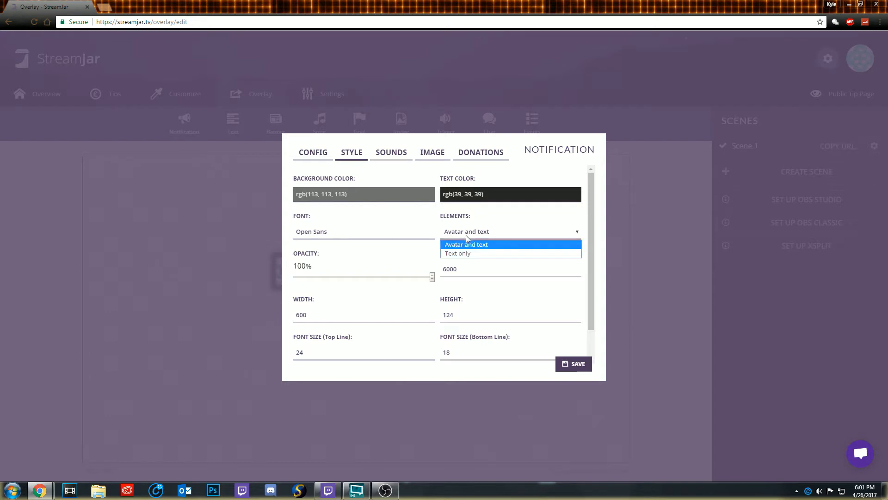
click(421, 244)
click(461, 233)
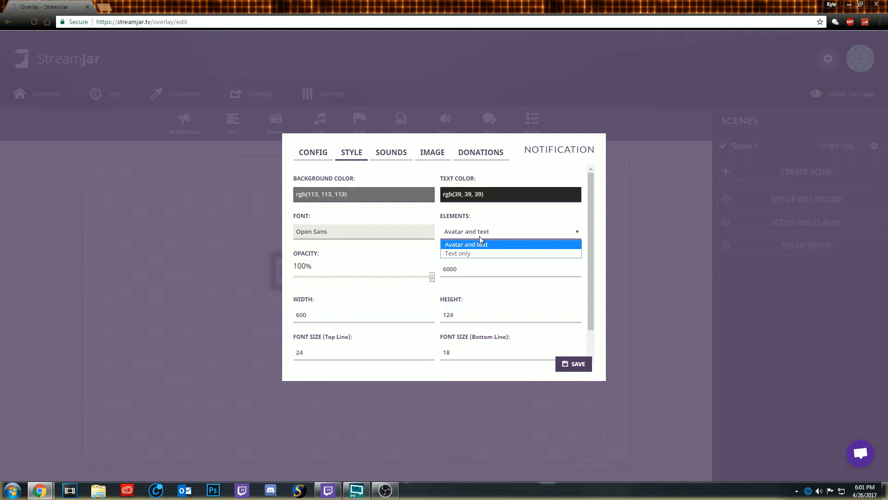
click(477, 255)
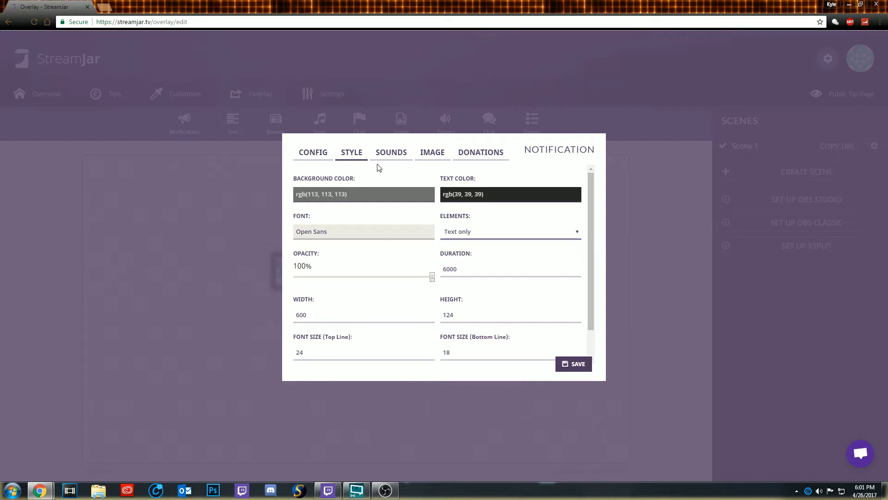
Step: Upload NewFollower from the TheAltGamer VBI Alerts folder on drive E as the notification's follow image
click(431, 154)
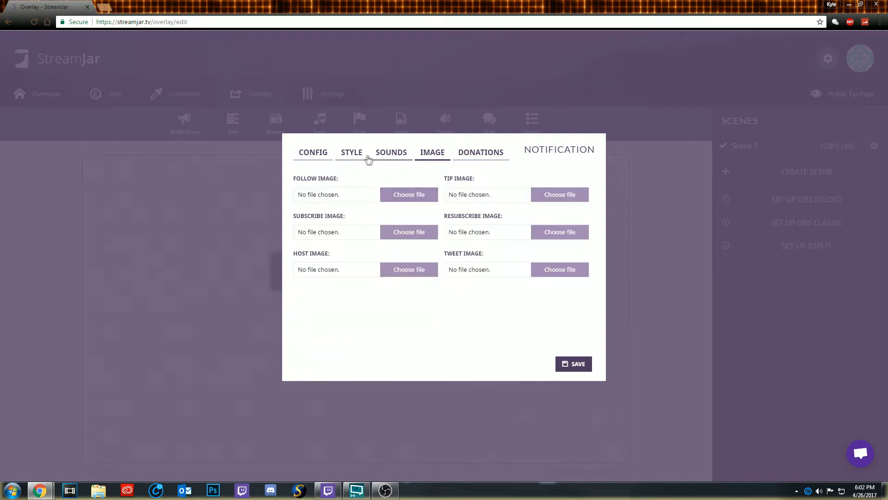
click(397, 159)
click(444, 152)
click(401, 193)
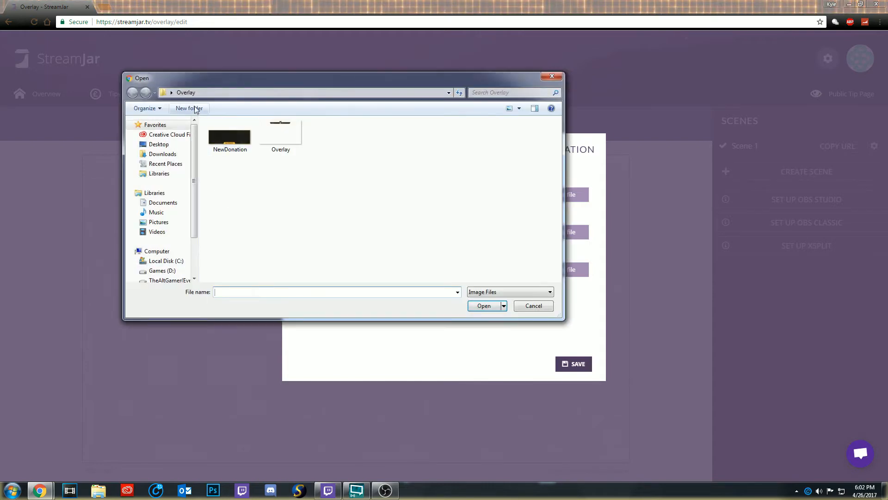
scroll(193, 185, down, 2)
click(153, 198)
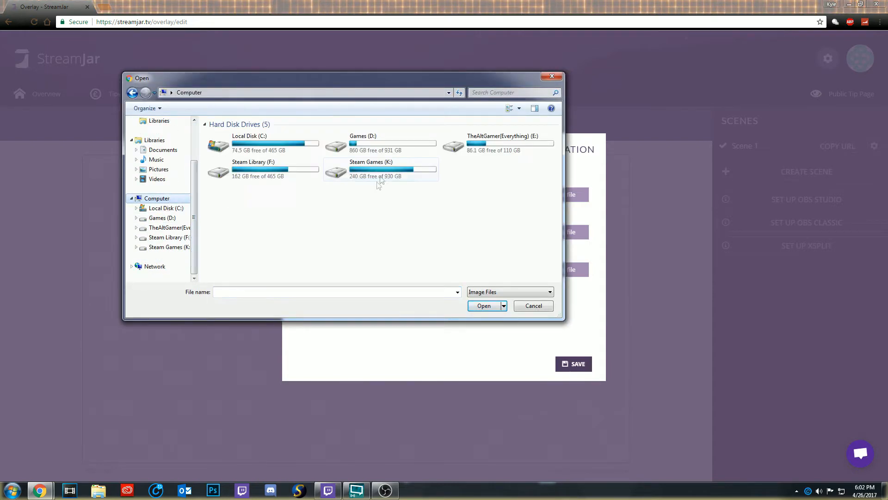
double_click(493, 143)
double_click(431, 204)
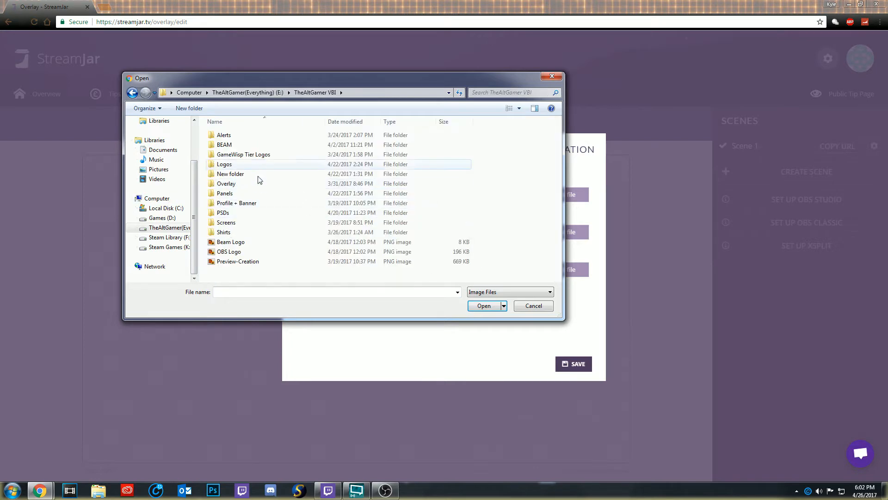
double_click(251, 135)
click(287, 132)
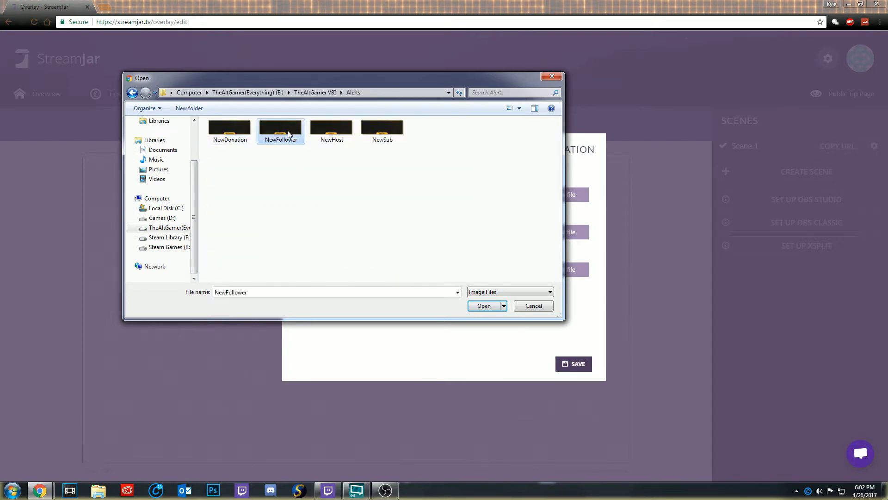
click(493, 308)
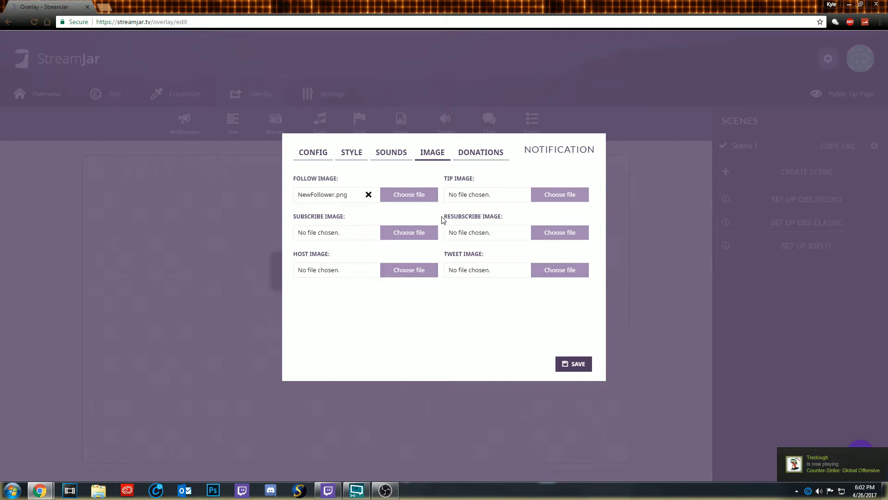
Step: Upload the wubalubadubdubs-rick-and-morty clip from the desktop's Sound Clips folder as the notification's follow sound
click(391, 157)
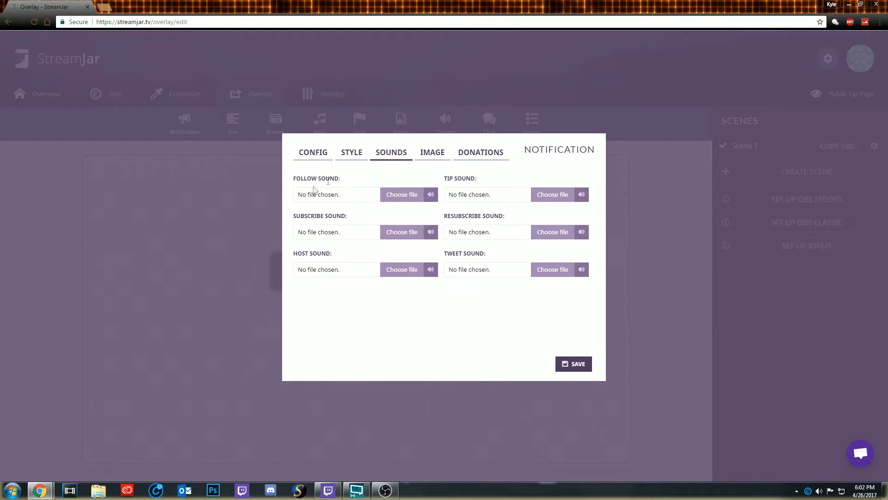
click(399, 196)
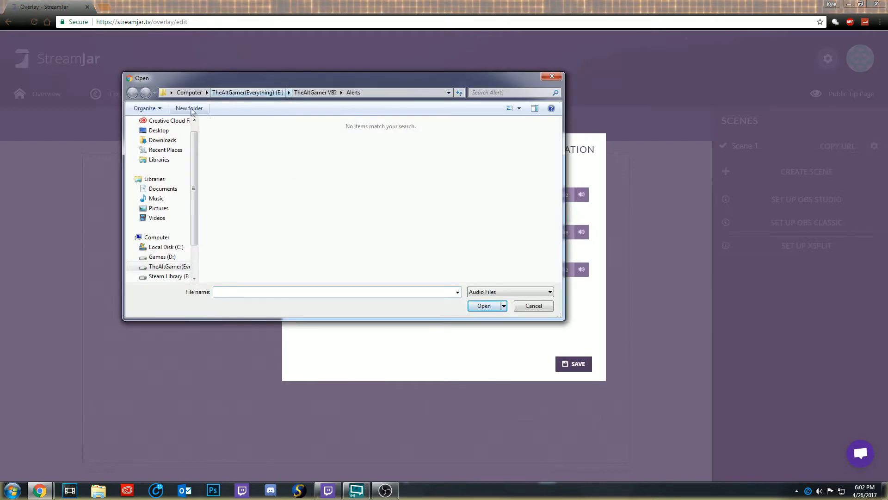
scroll(162, 185, up, 1)
click(158, 144)
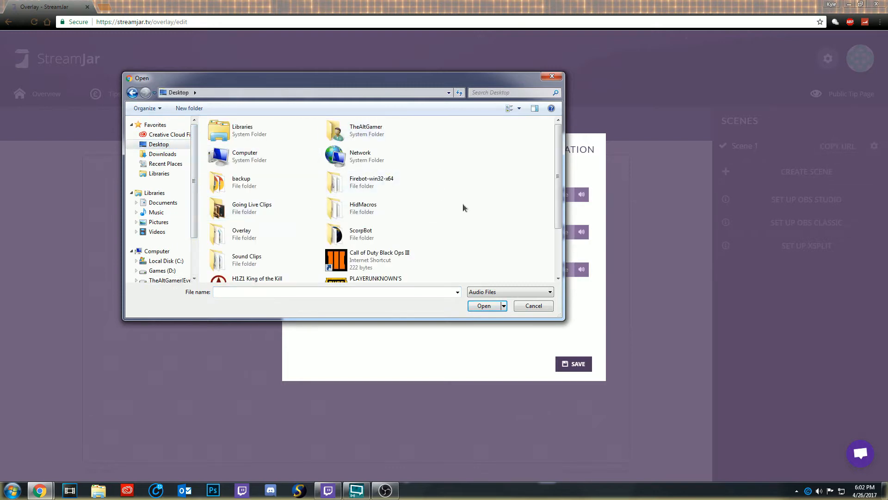
scroll(283, 236, down, 3)
double_click(222, 190)
scroll(323, 223, down, 1)
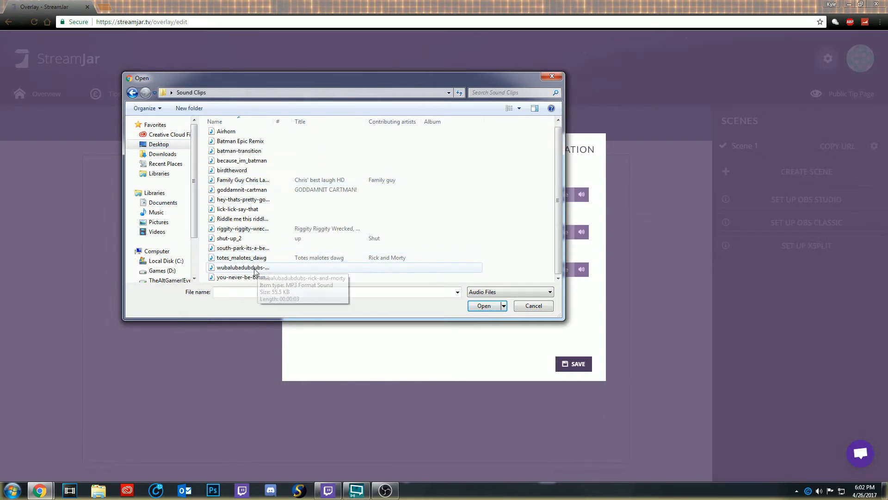
click(292, 268)
click(484, 306)
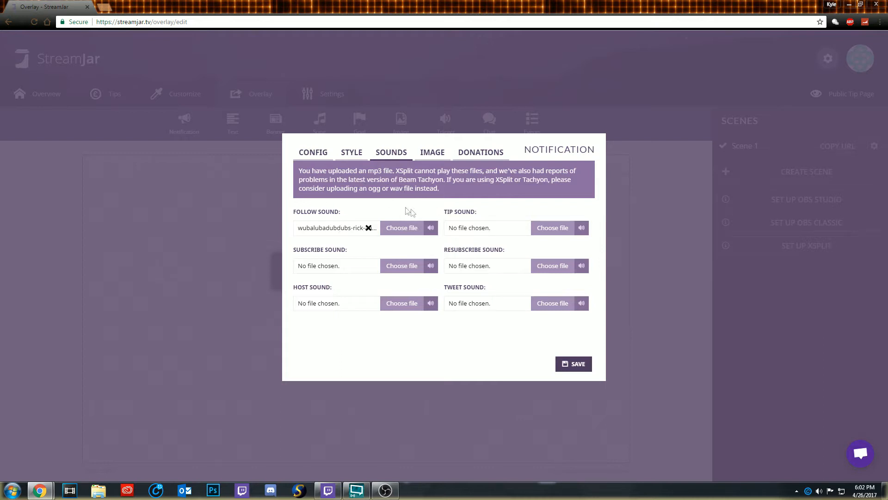
Step: Set the follow sound's volume to maximum and save the notification's settings
drag(369, 189, 381, 192)
click(450, 256)
click(432, 228)
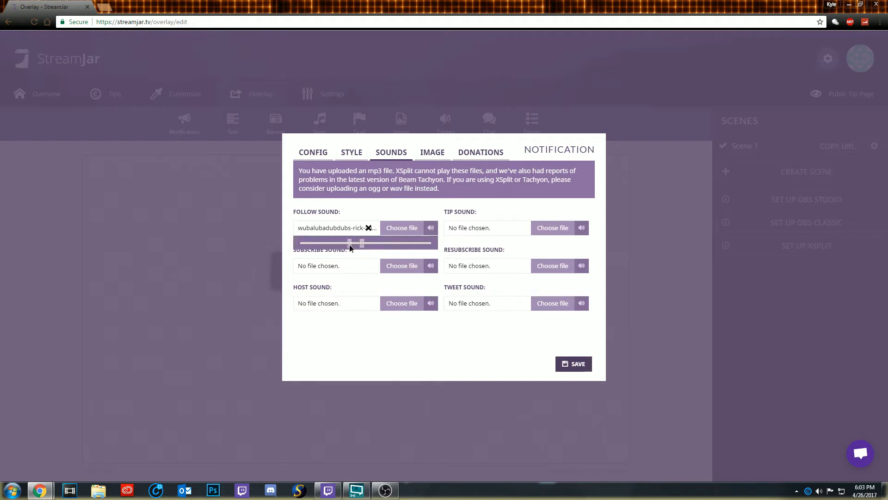
click(430, 229)
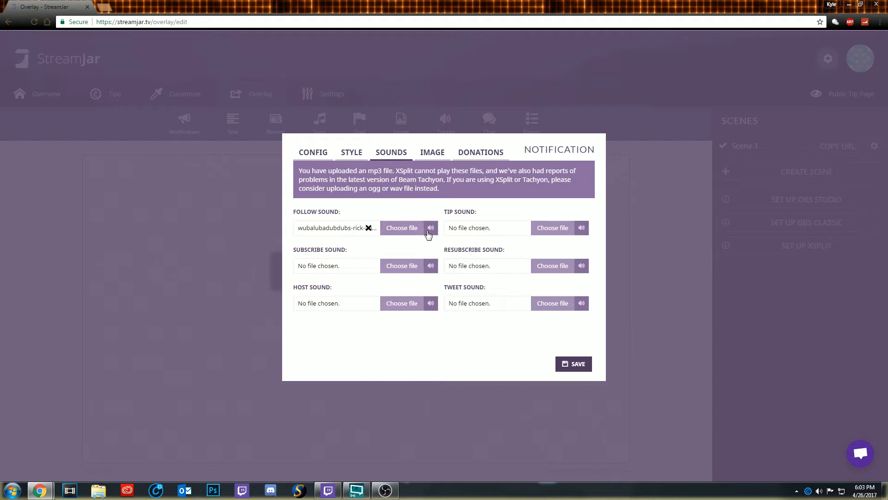
click(436, 232)
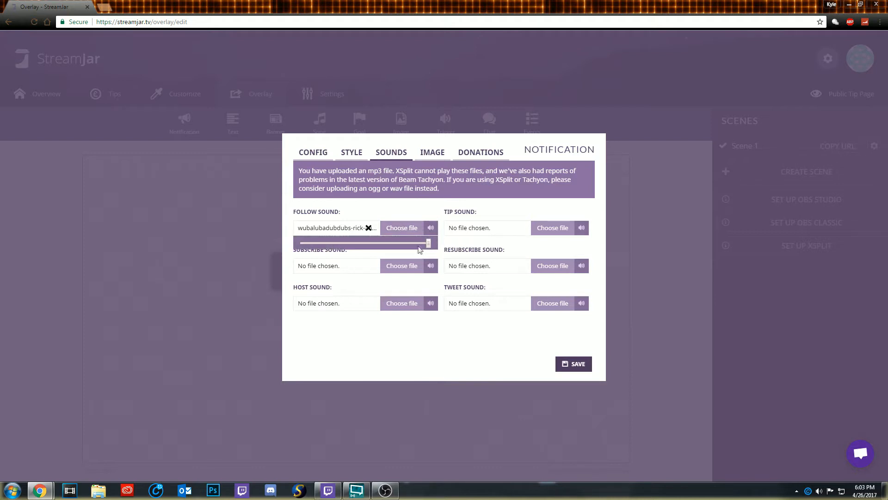
click(578, 364)
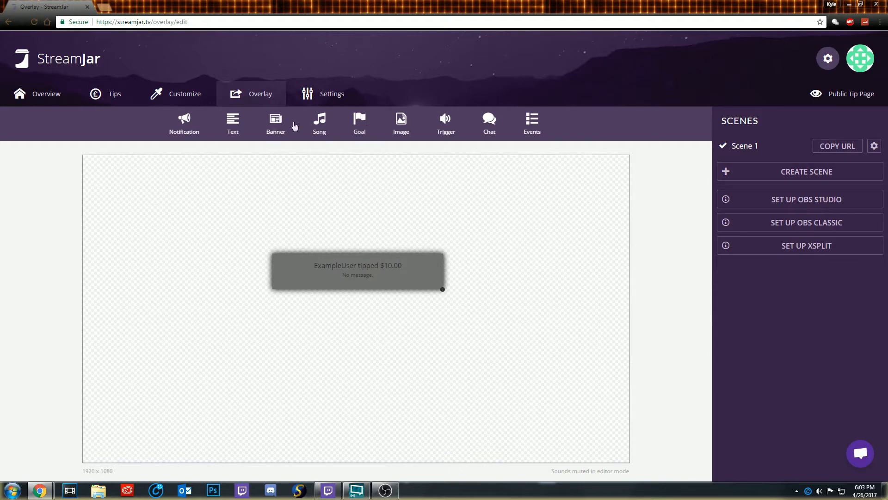
Step: Add an image element above the notification using the Overlay file from the desktop's Overlay folder, and save it
click(402, 123)
right_click(362, 196)
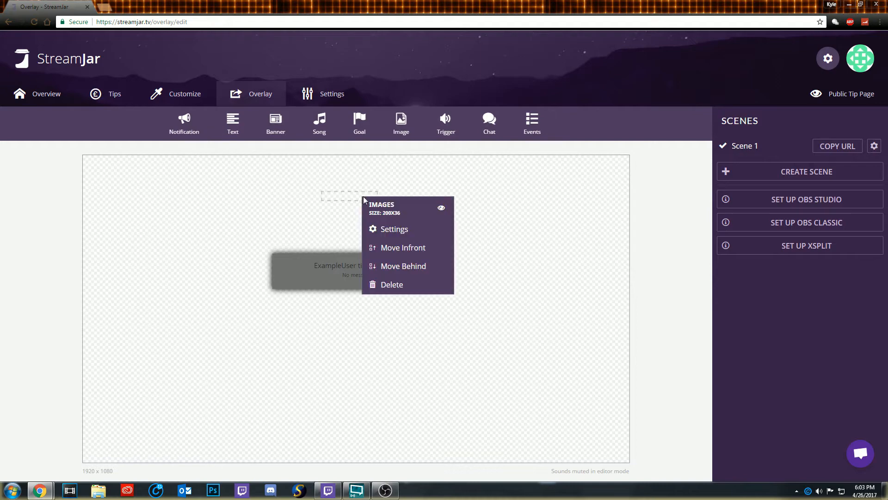
click(388, 229)
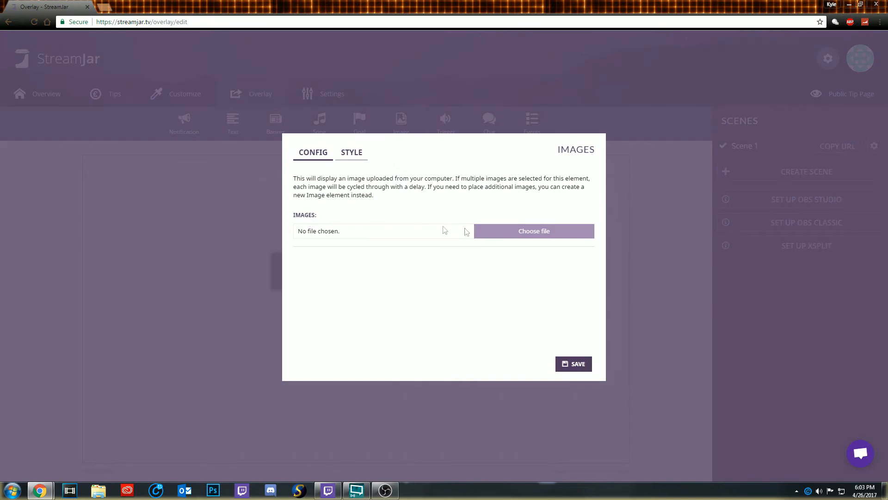
click(479, 231)
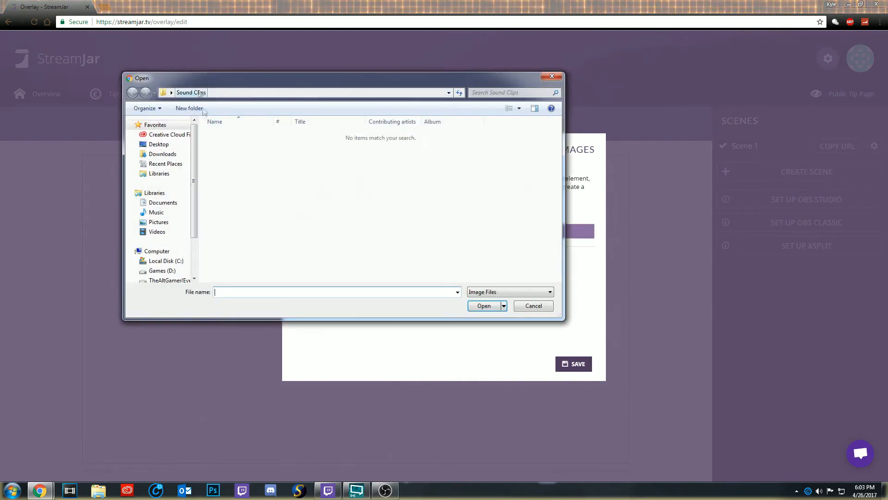
click(159, 144)
double_click(243, 230)
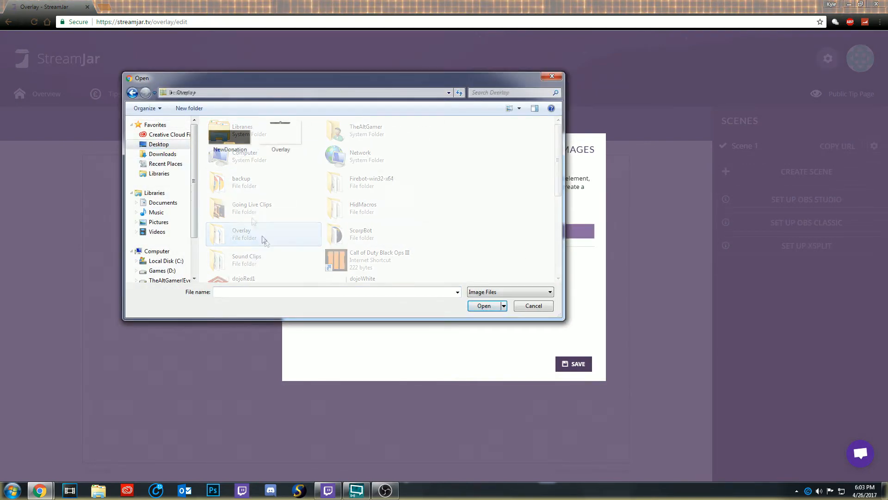
click(281, 136)
click(484, 305)
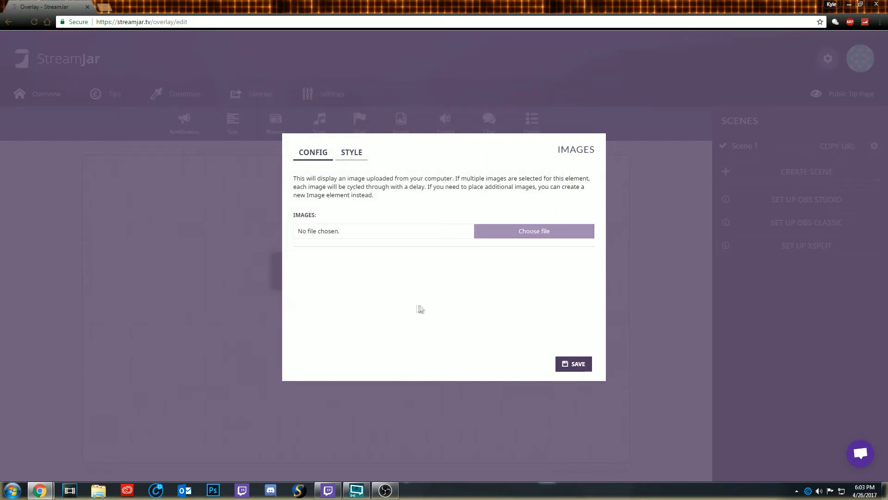
click(355, 157)
click(311, 156)
click(573, 363)
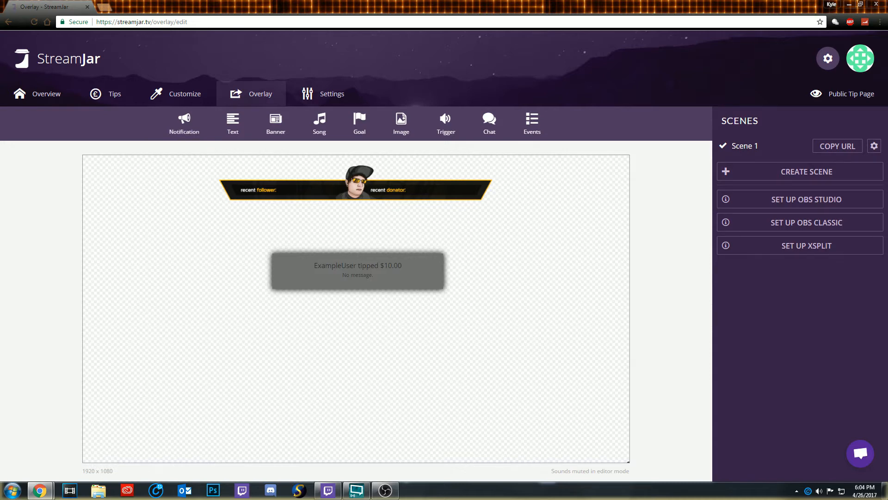
Step: Add a text element below the banner with %latestfollower-name% as its content and save it
drag(233, 124, 306, 224)
right_click(306, 224)
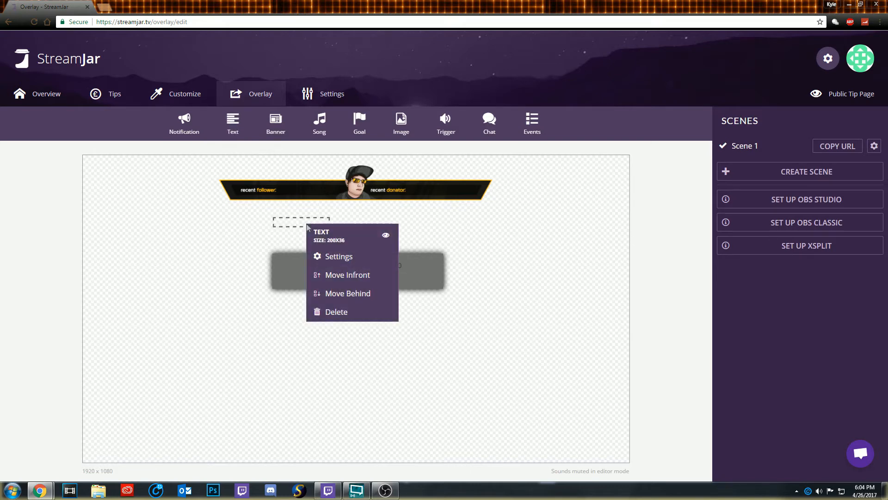
click(347, 255)
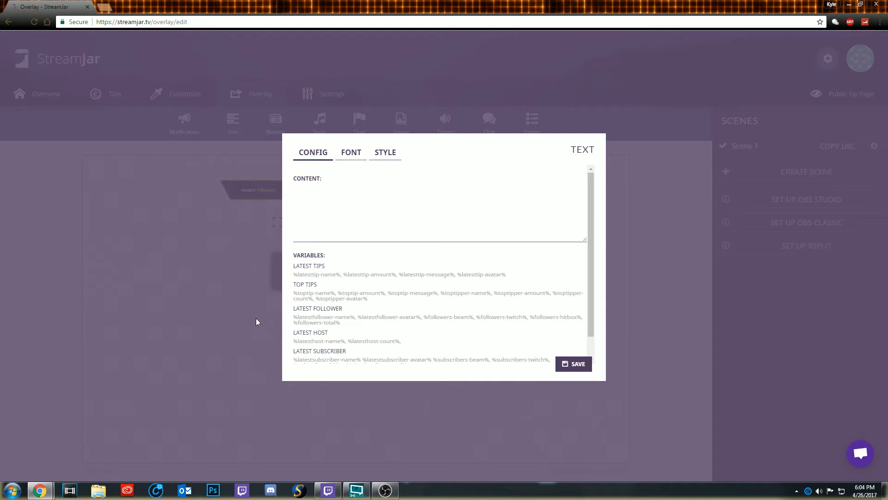
scroll(304, 266, down, 1)
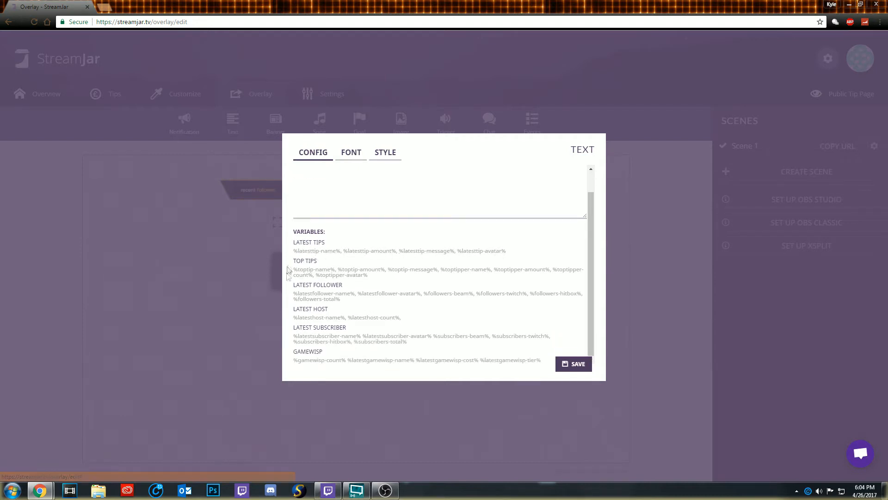
click(345, 294)
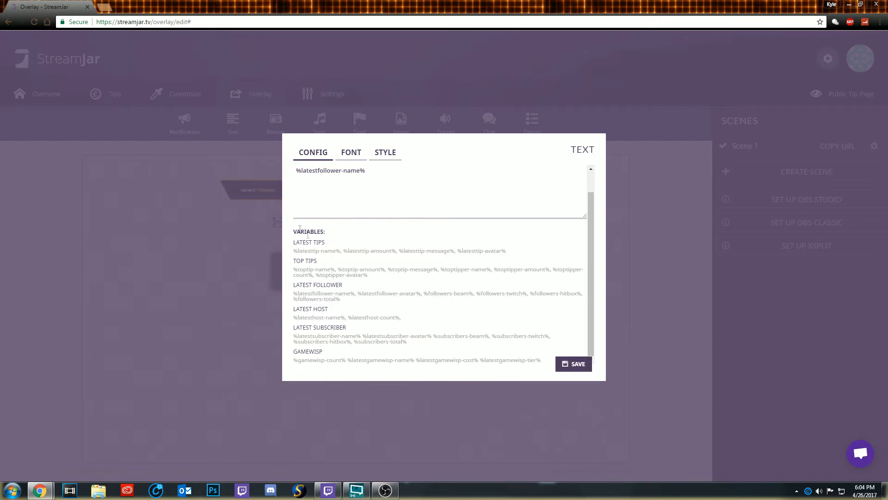
click(582, 365)
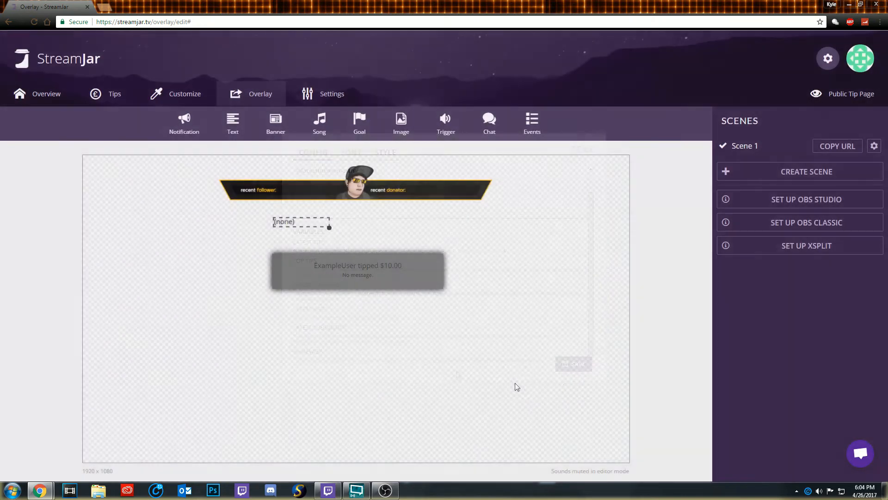
Step: Examine the font, size, weight and alignment options of the latest follower text
right_click(301, 228)
click(306, 258)
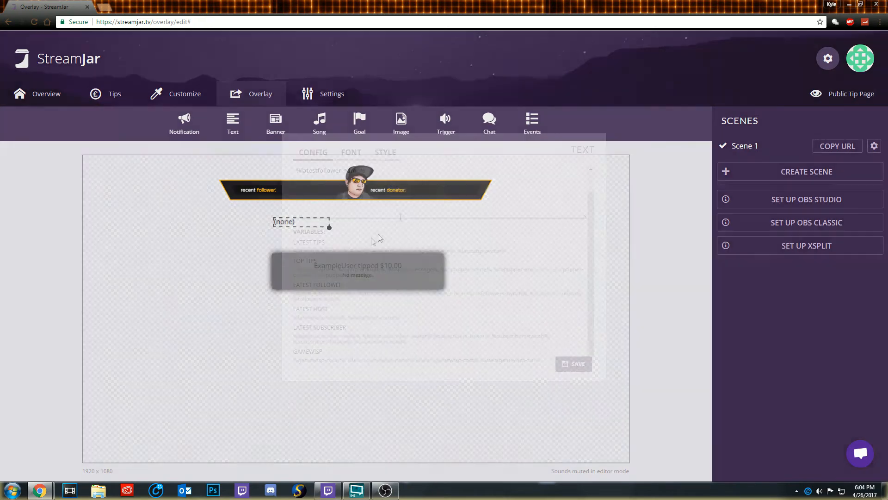
click(351, 153)
click(411, 196)
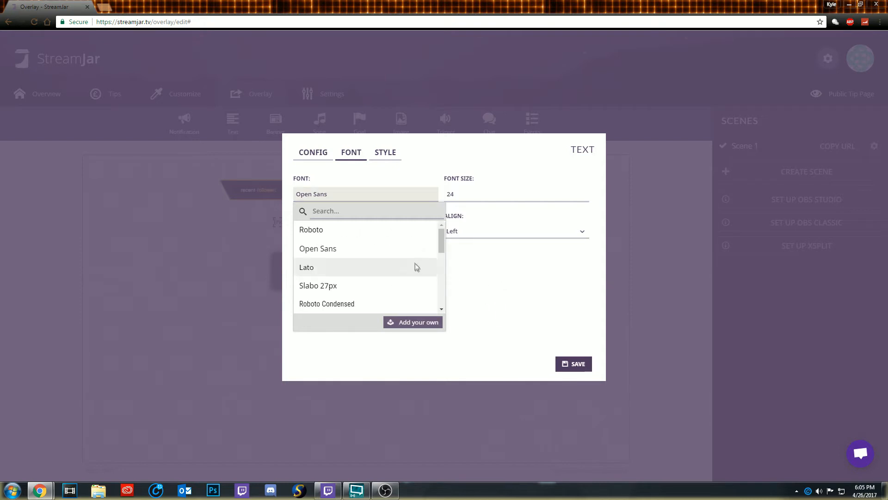
click(413, 244)
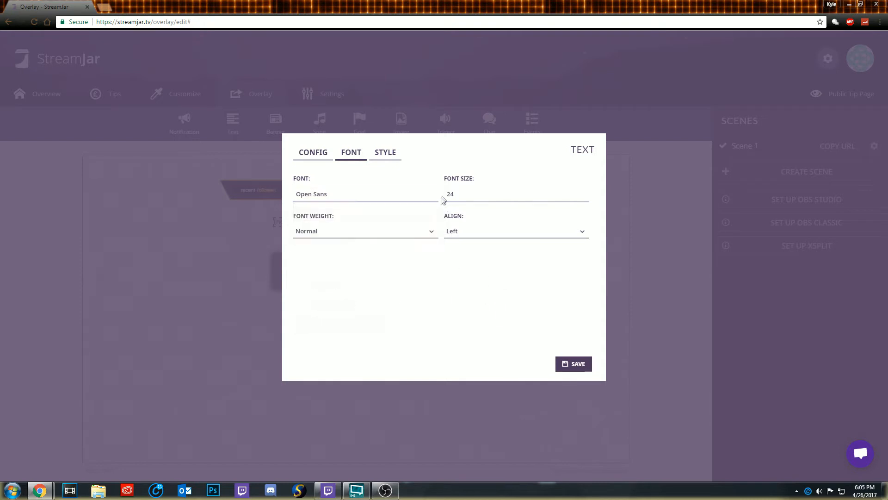
click(481, 194)
click(426, 236)
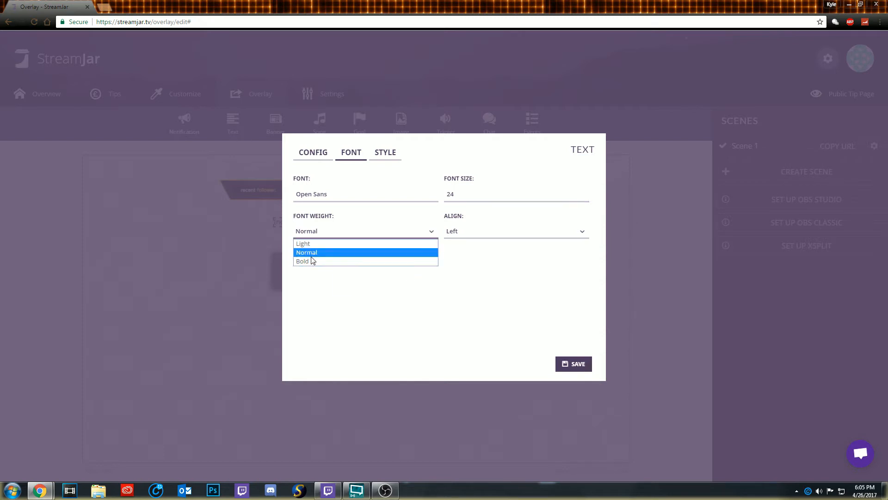
click(490, 234)
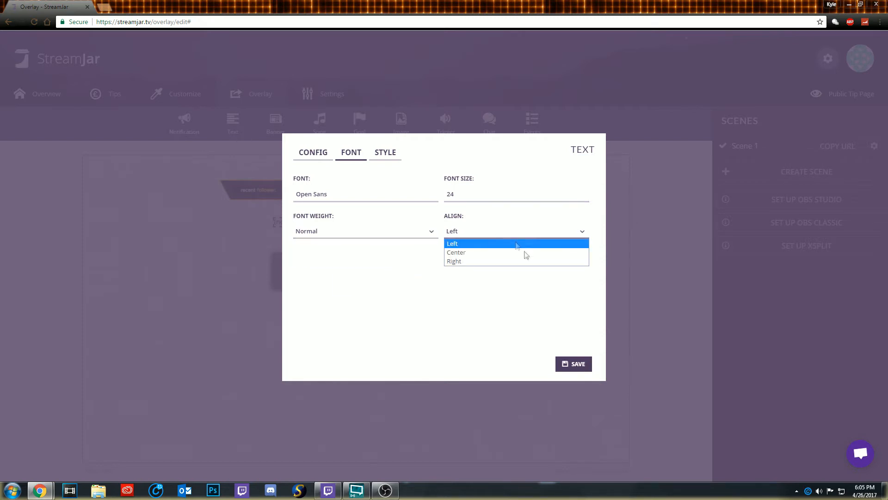
click(518, 296)
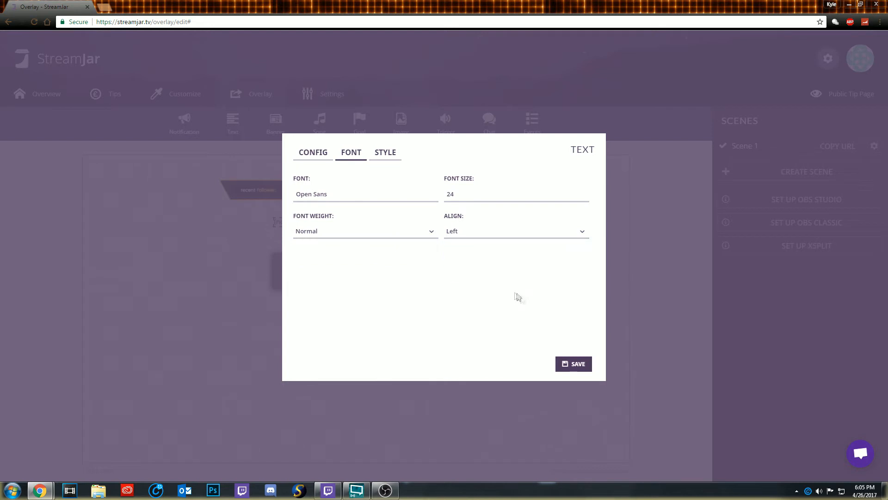
Step: Set the follower text's primary and variable colors to rgb(255, 255, 255), save, and place it beside the banner's recent follower label
click(386, 160)
click(320, 194)
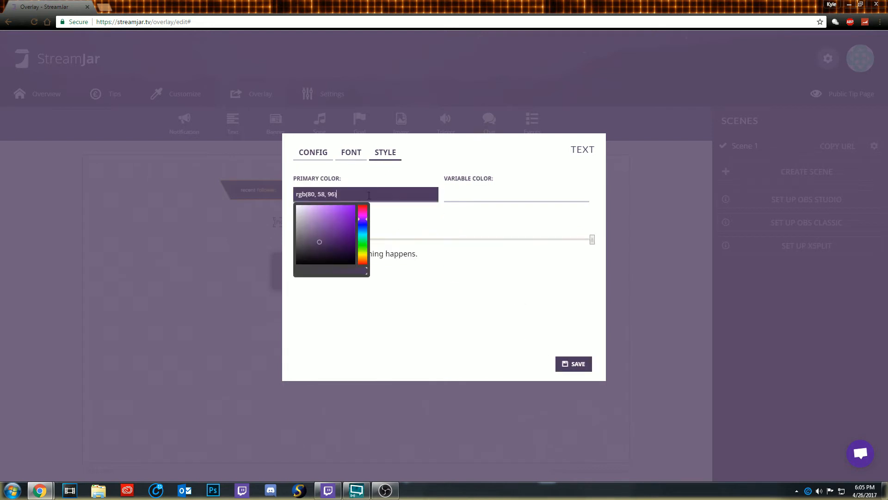
click(460, 201)
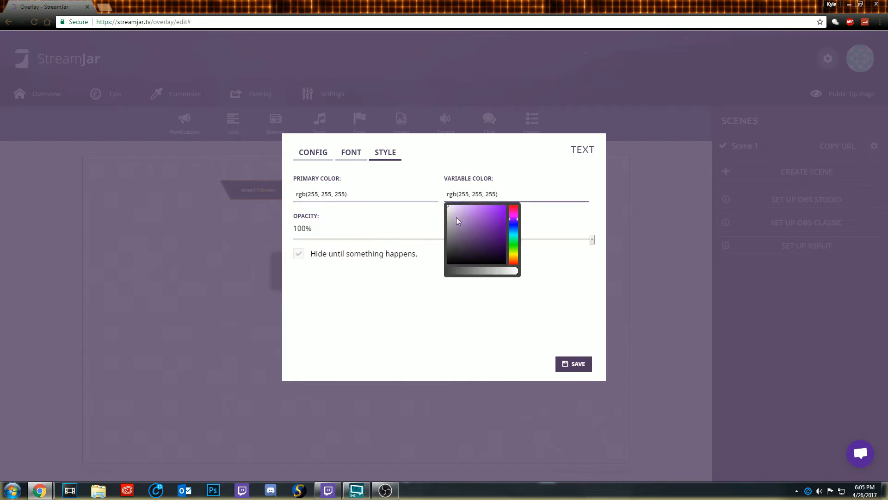
click(426, 239)
drag(426, 240, 641, 259)
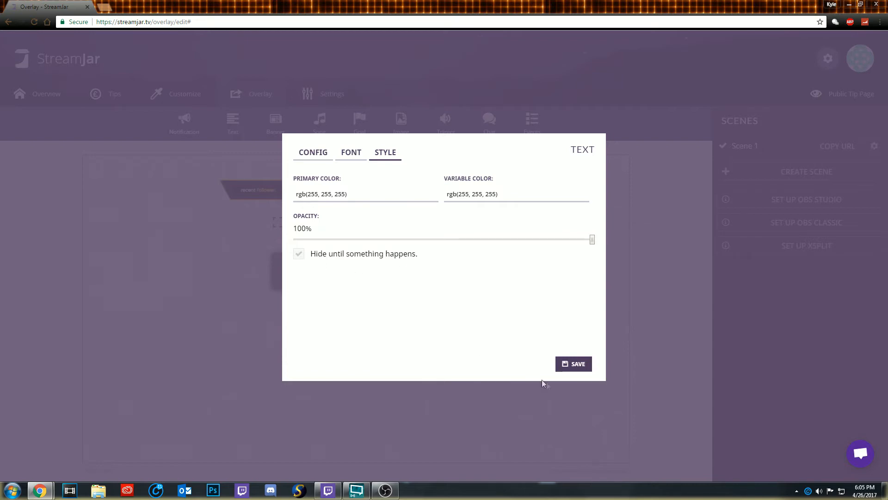
click(569, 366)
drag(296, 222, 300, 189)
key(Up)
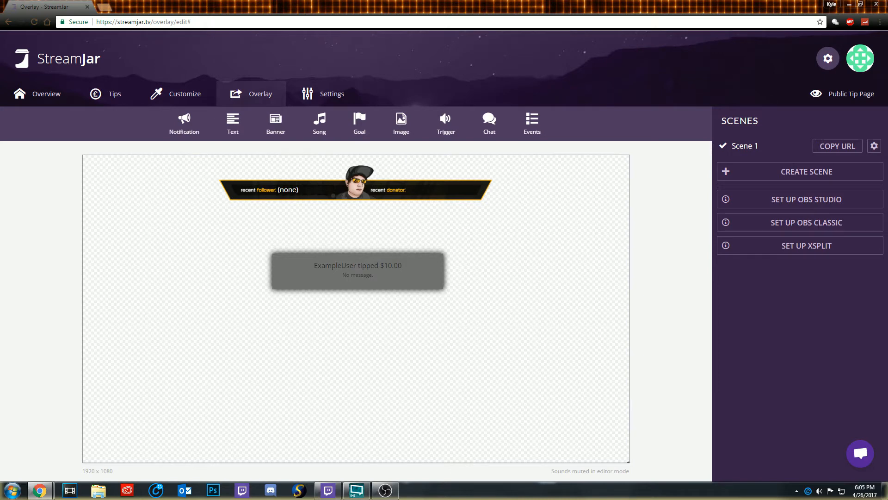
Step: Add a second text element below the banner with the content %latesttip-name%%latesttip-amount% and save it
drag(233, 123, 443, 230)
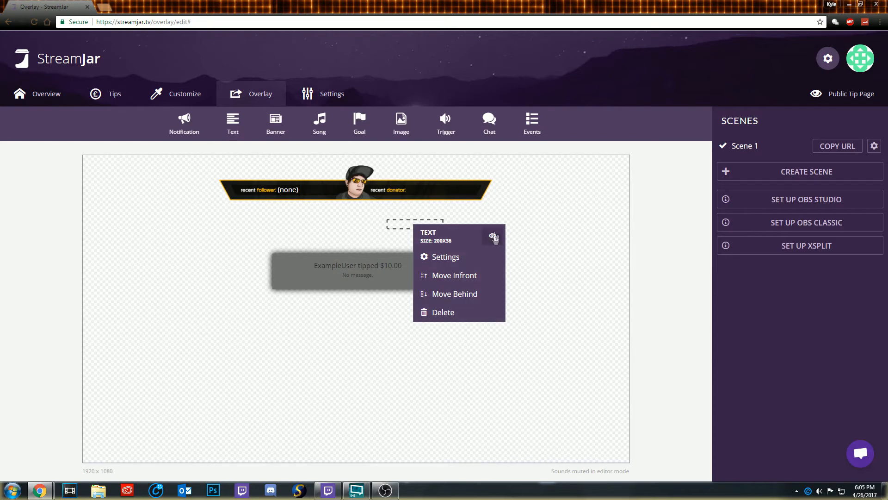
click(445, 257)
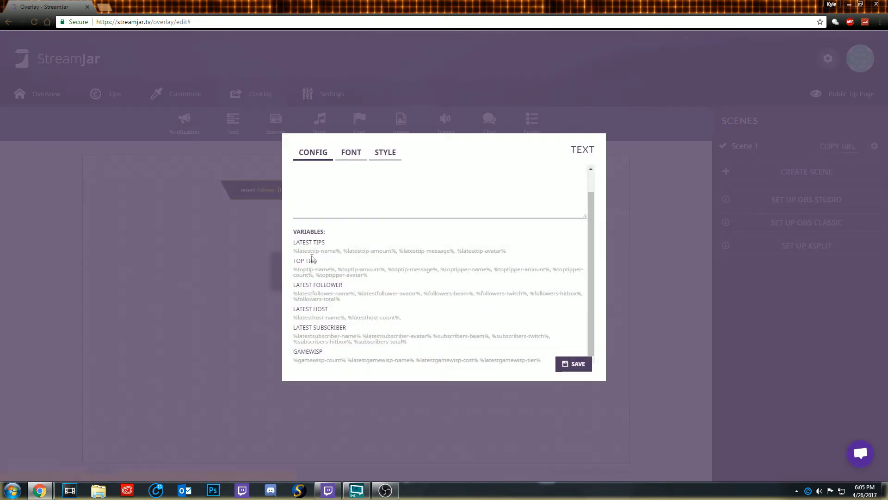
click(329, 251)
click(368, 251)
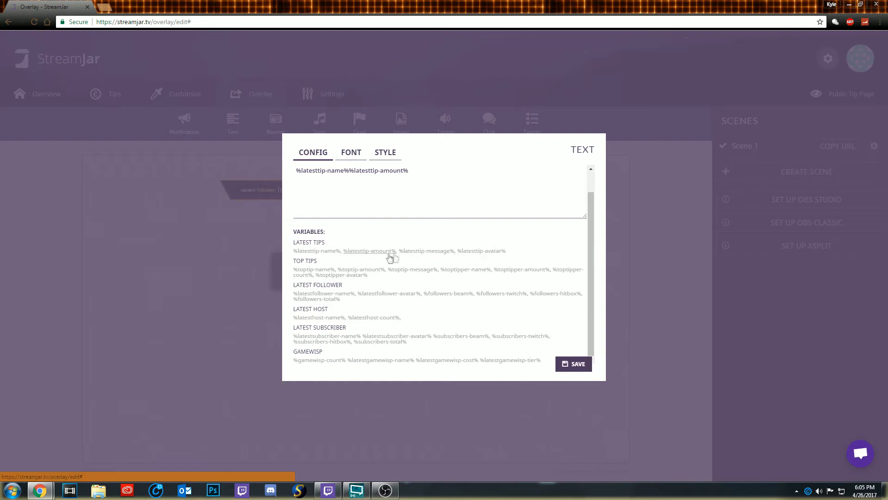
click(572, 364)
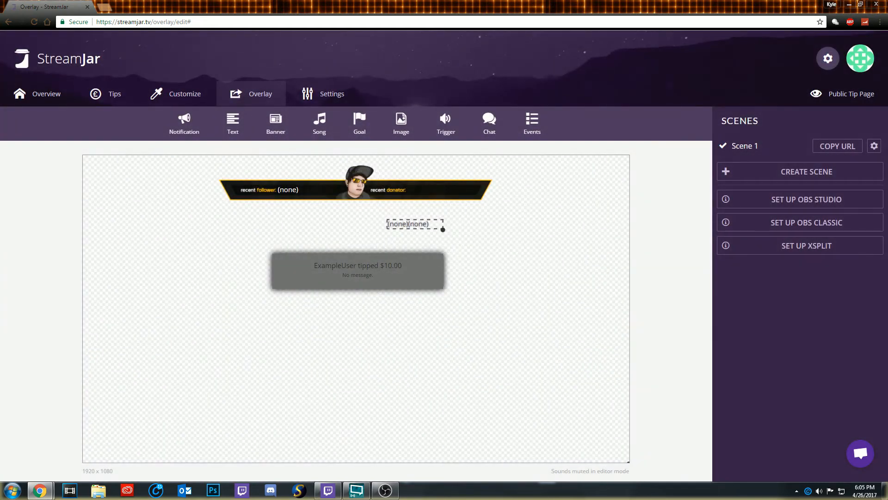
Step: Place the tip text beside the banner's recent donator label, set its primary color to rgb(255, 255, 255) and variable color to white, and save
drag(414, 224, 429, 190)
click(430, 190)
click(460, 226)
click(386, 153)
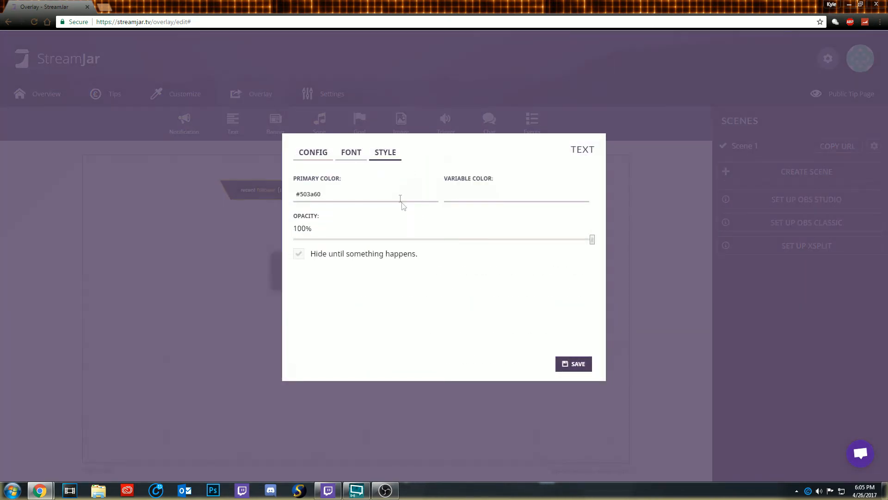
click(373, 191)
drag(327, 225, 236, 162)
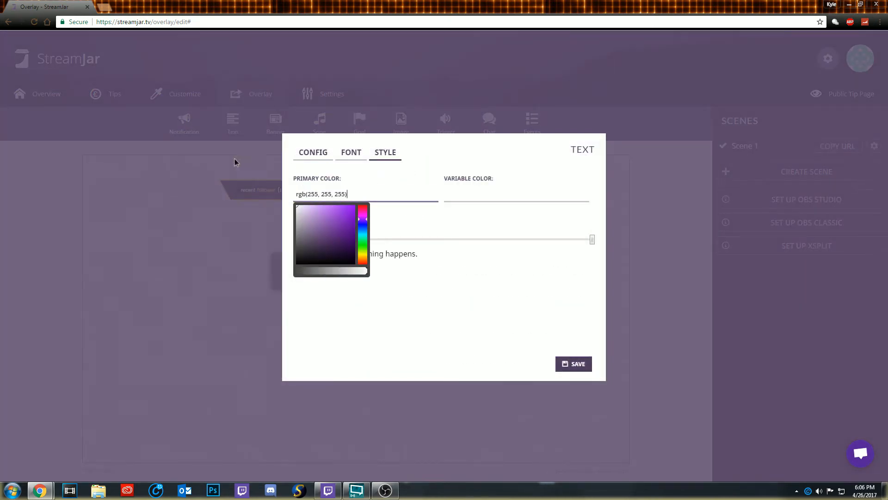
click(501, 192)
click(574, 363)
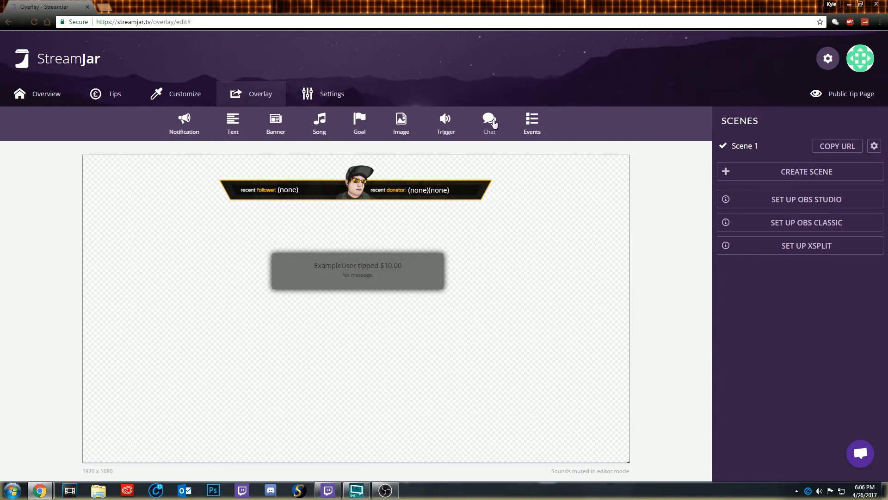
Step: Add an events list element to the scene, review its font and event type background color settings, and save it
click(533, 123)
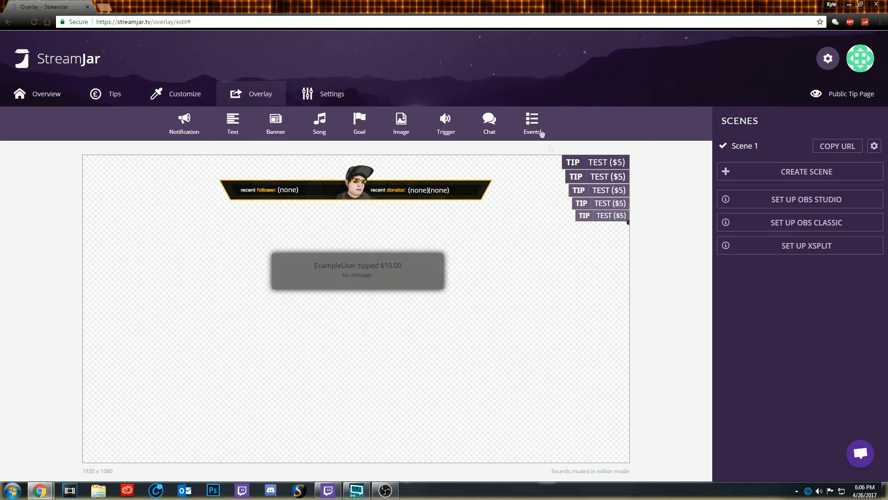
right_click(601, 199)
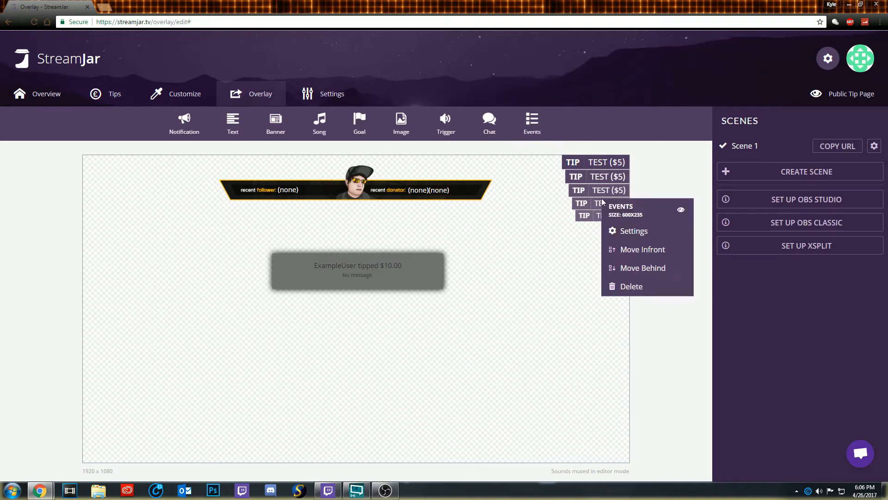
click(633, 230)
click(351, 152)
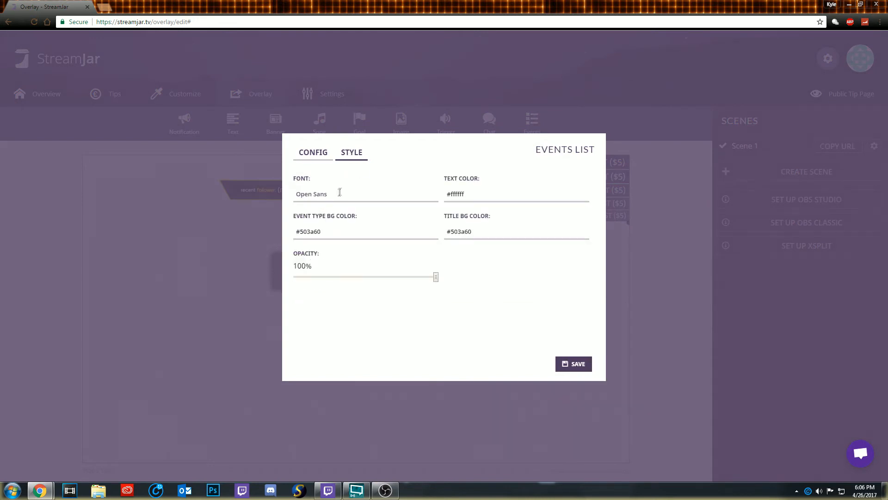
click(328, 196)
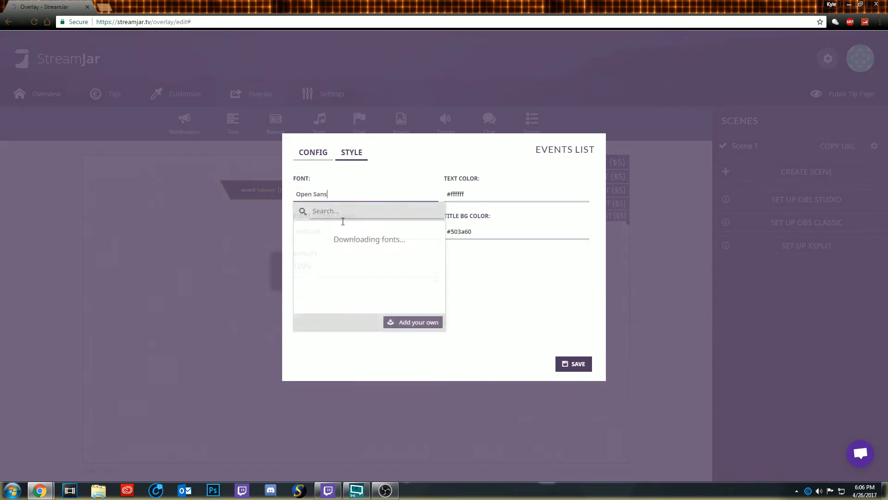
click(454, 302)
click(400, 230)
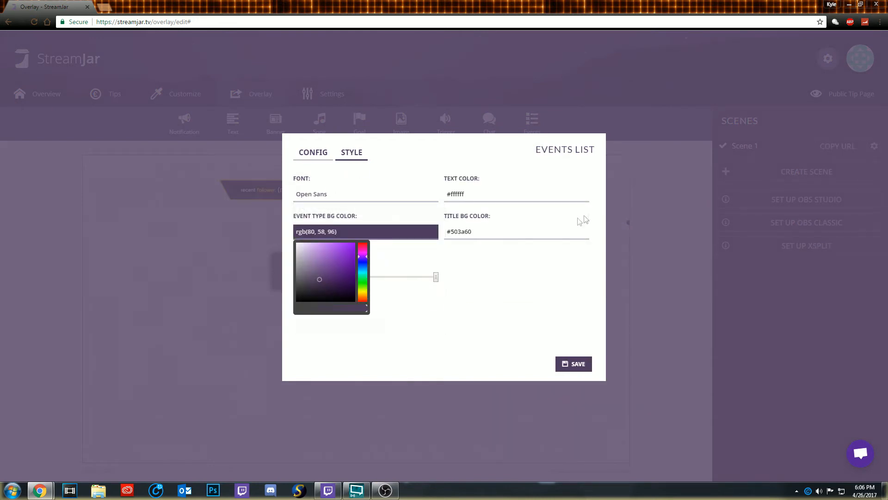
click(572, 364)
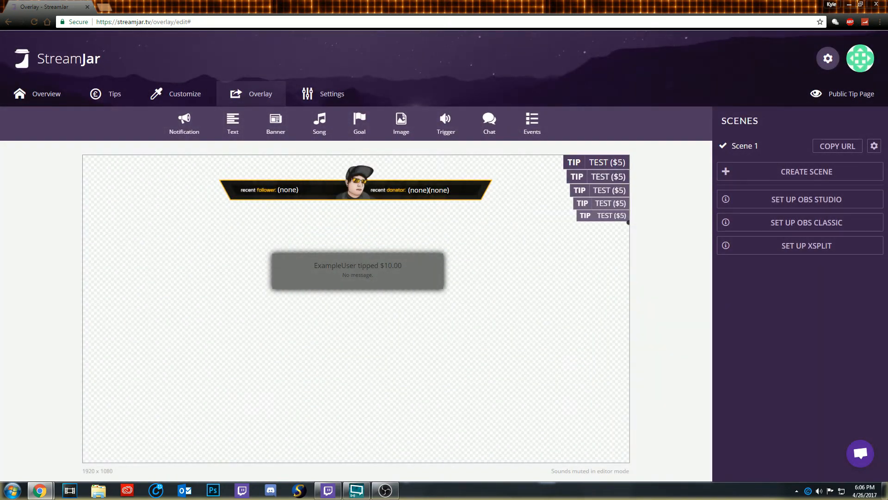
Step: Set the events list's title background color to rgb(255, 255, 255) and its event type background color to rgb(85, 85, 85)
right_click(579, 170)
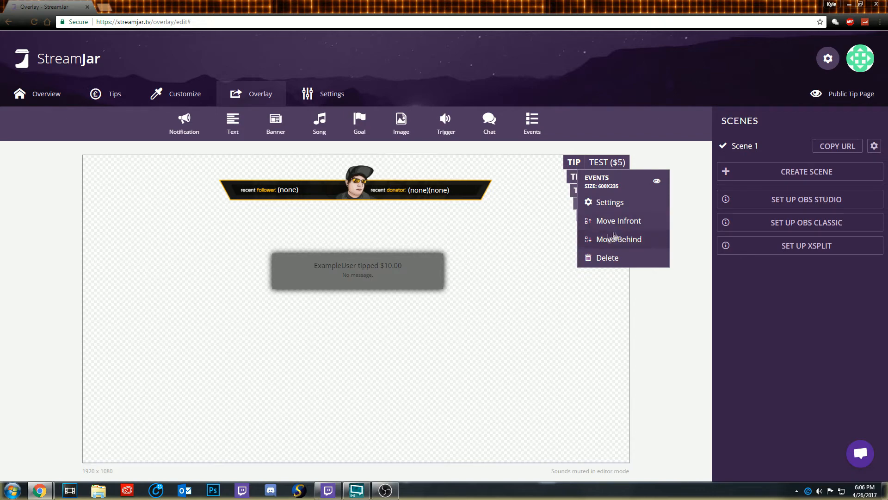
click(603, 206)
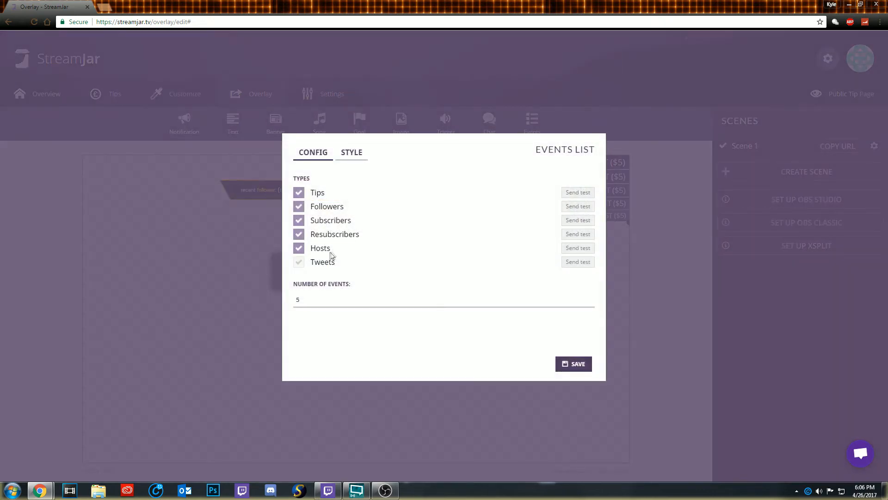
click(348, 159)
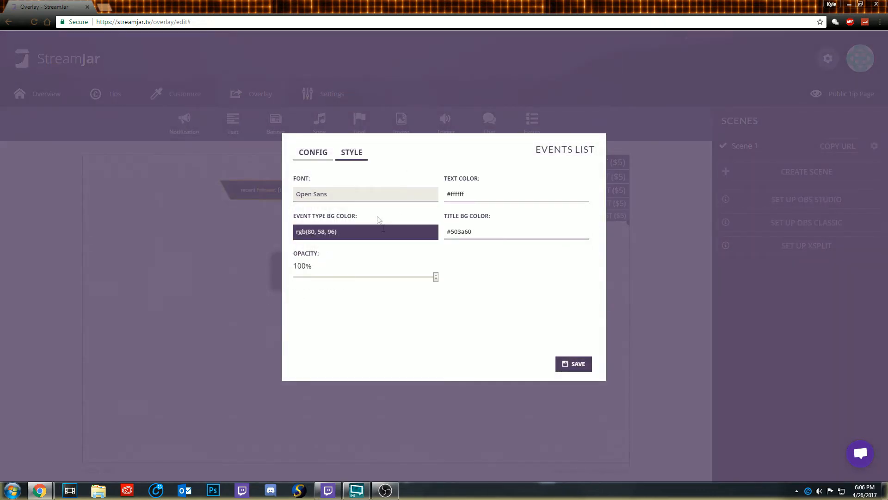
click(347, 227)
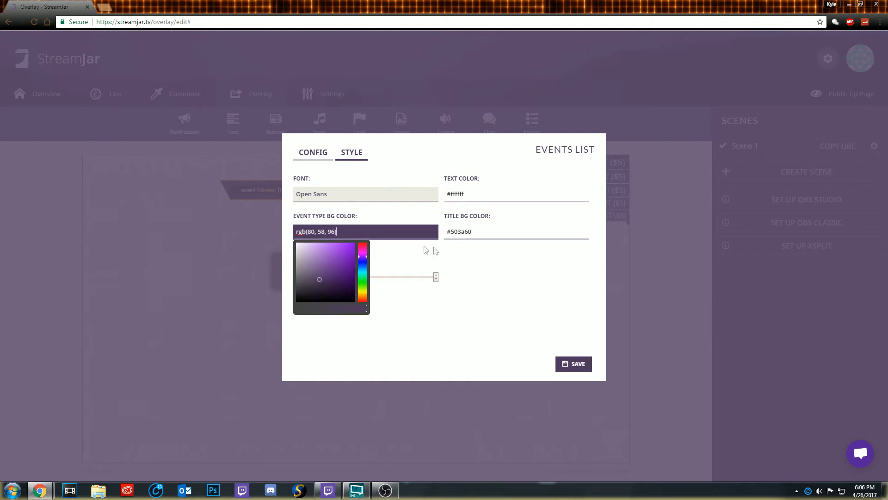
click(467, 231)
click(541, 265)
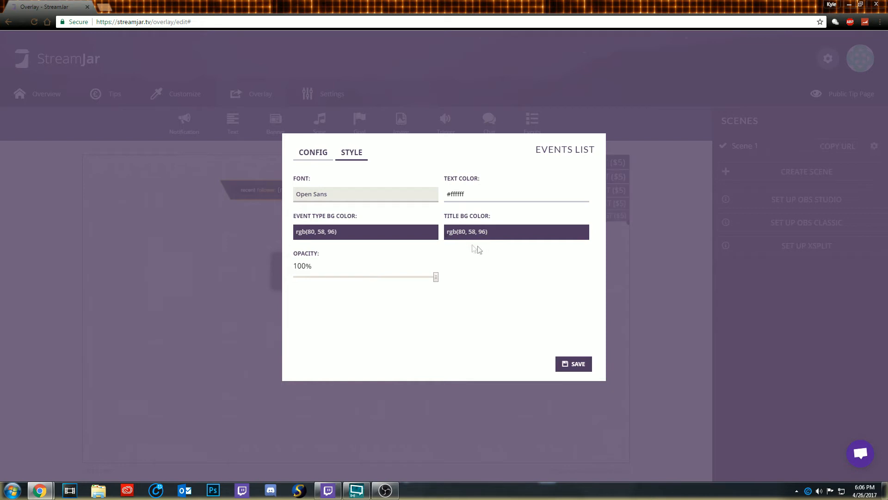
click(469, 232)
click(447, 242)
click(549, 267)
click(370, 233)
drag(337, 264, 271, 287)
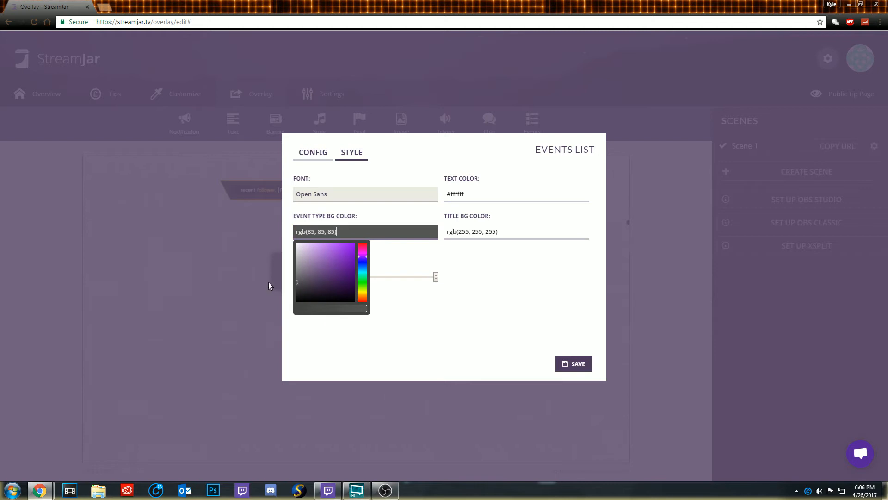
click(417, 291)
Step: Set the events list's number of events to 8 and save its settings
click(313, 153)
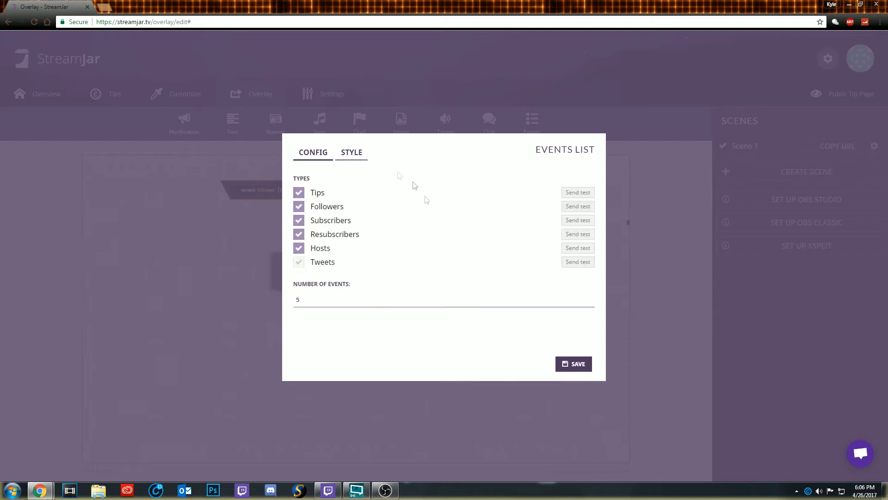
click(583, 299)
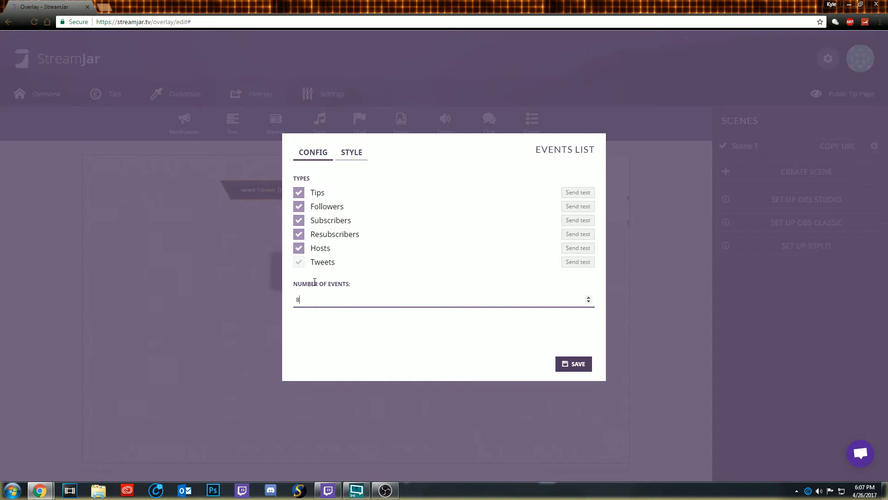
click(575, 363)
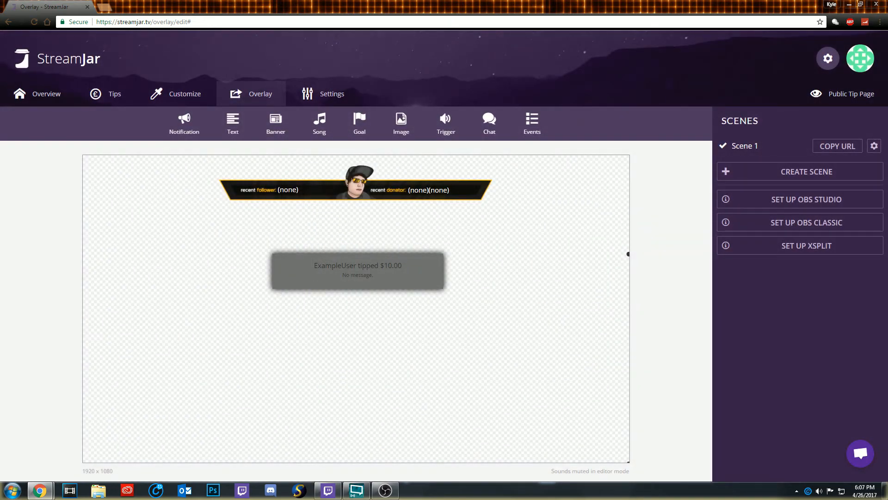
Step: Reduce the events list's number of events to 3 and save
right_click(620, 250)
click(620, 263)
text(3)
click(587, 366)
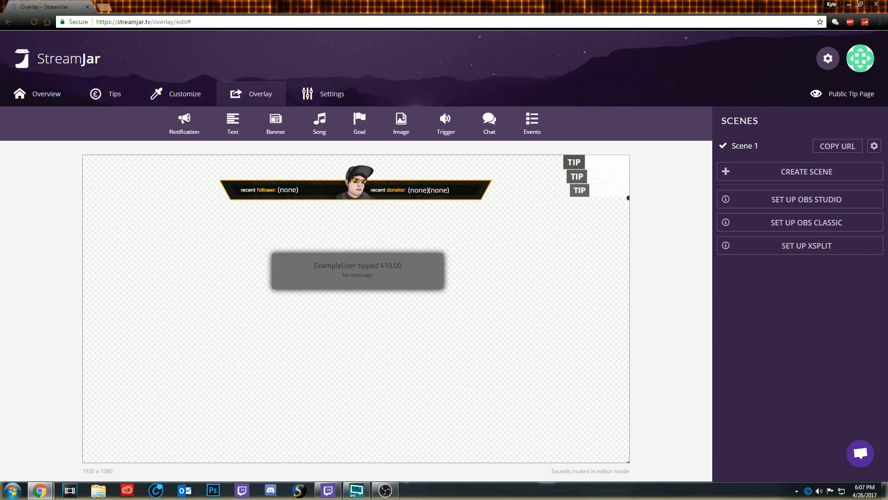
Step: Try the events list in different corners of the canvas and leave it in the canvas's lower-left corner
drag(629, 198, 253, 392)
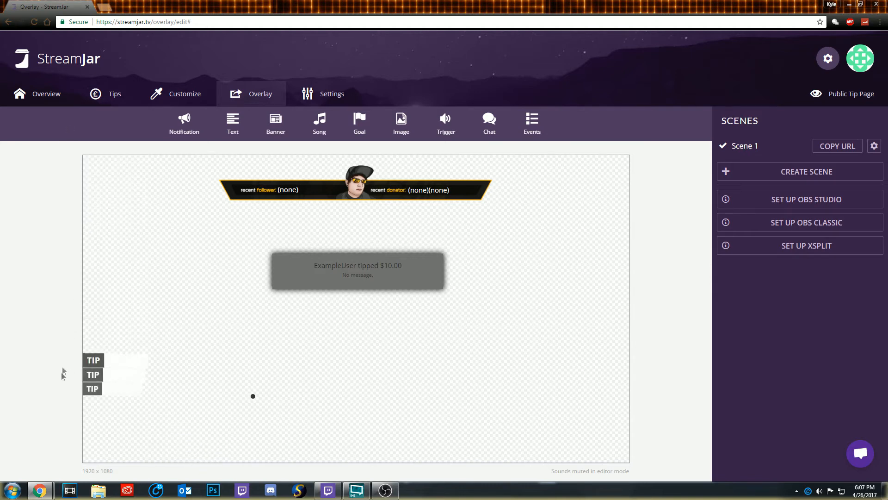
drag(64, 370, 48, 440)
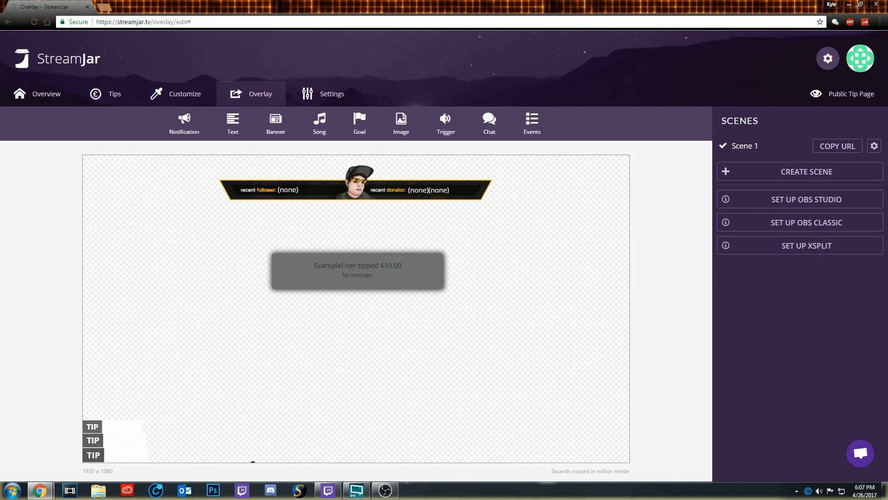
drag(111, 441, 47, 125)
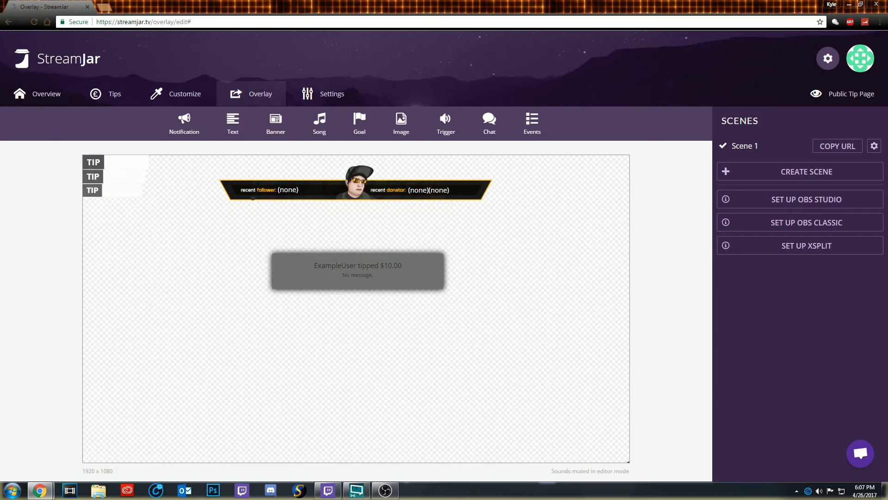
drag(148, 196, 594, 449)
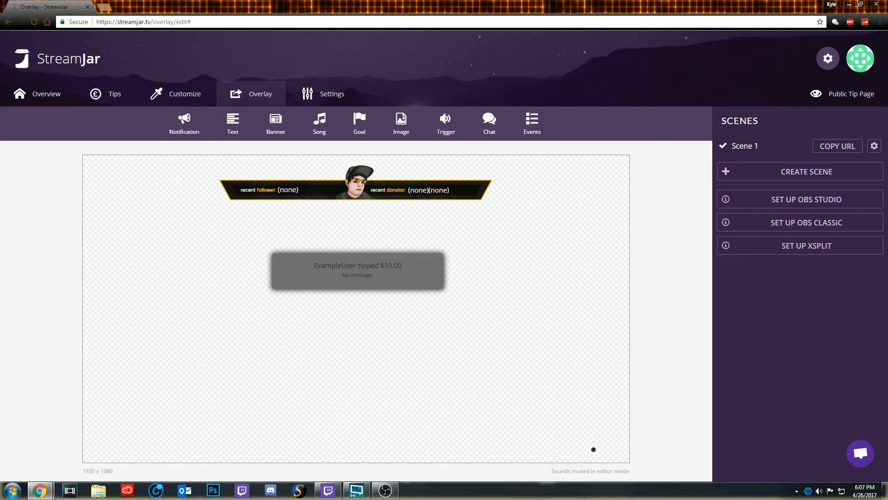
drag(527, 448, 1, 455)
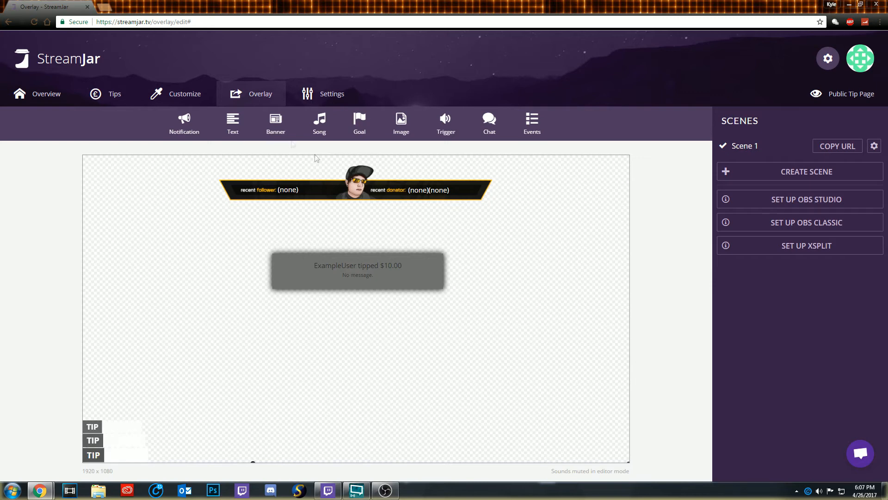
Step: Open the goal settings and delete the existing Server goal
click(307, 94)
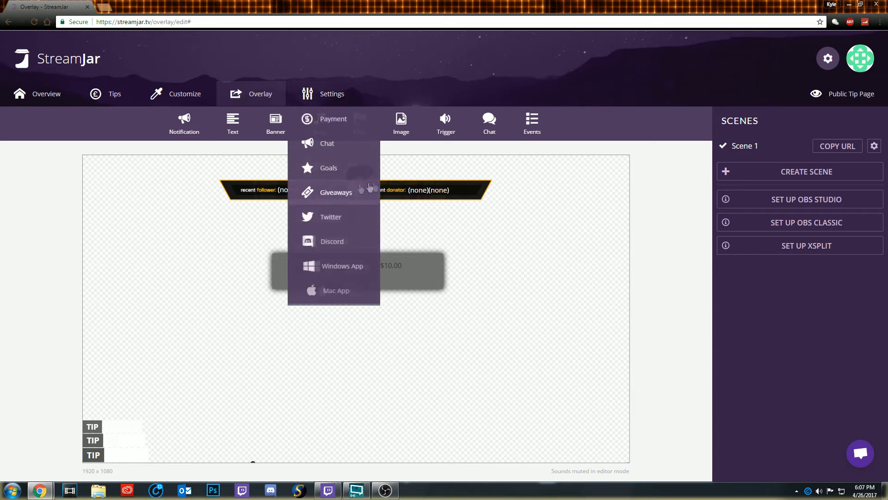
click(332, 181)
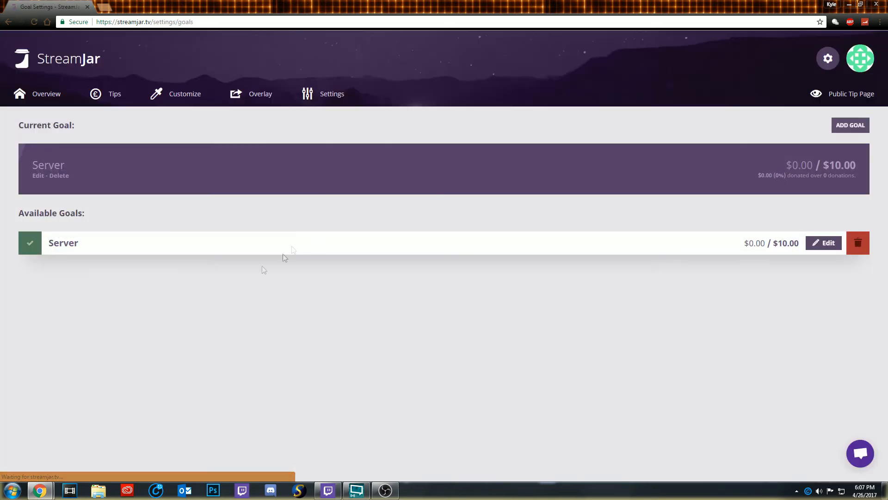
click(857, 244)
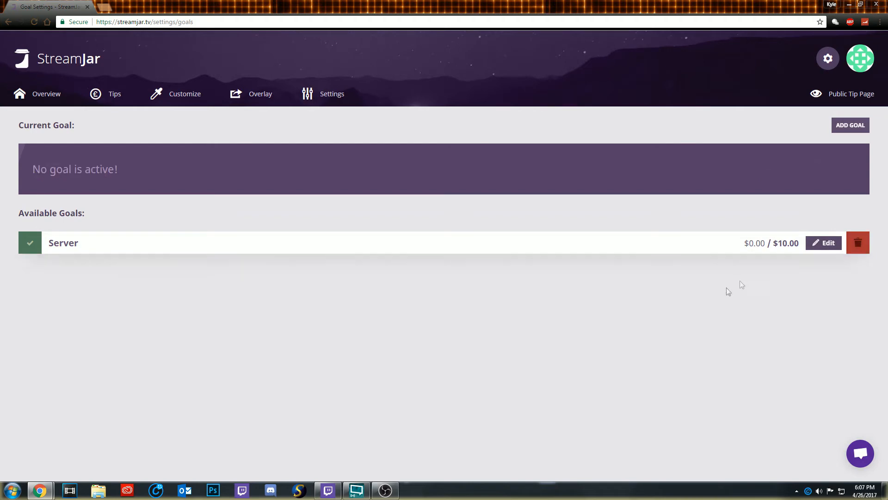
Step: Create a goal named New Pc with a goal total of 1500
click(852, 127)
click(427, 120)
text(New Pc)
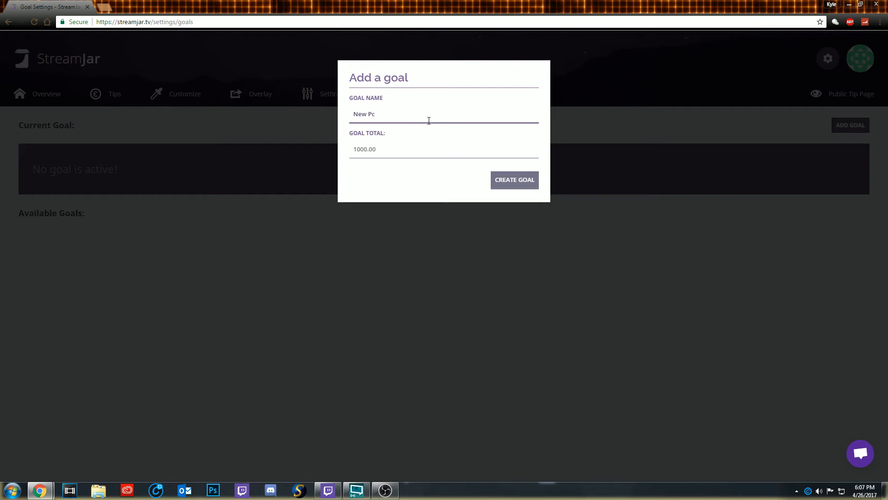
click(431, 146)
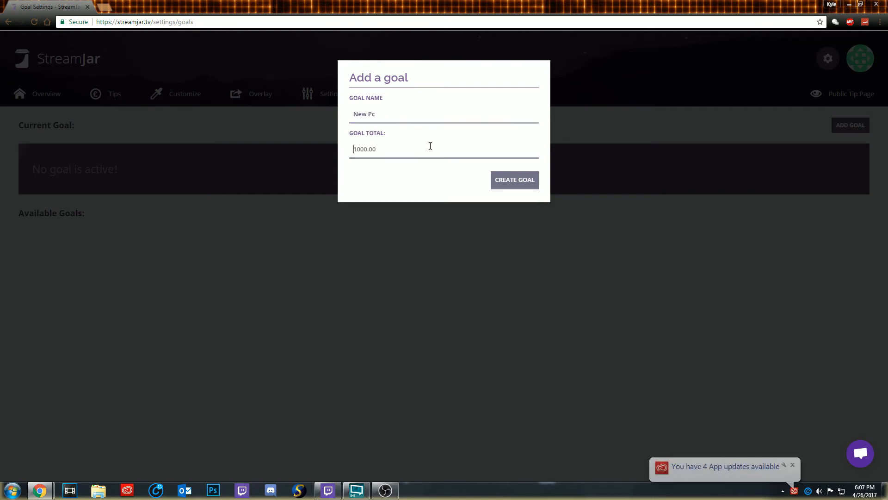
text(15000)
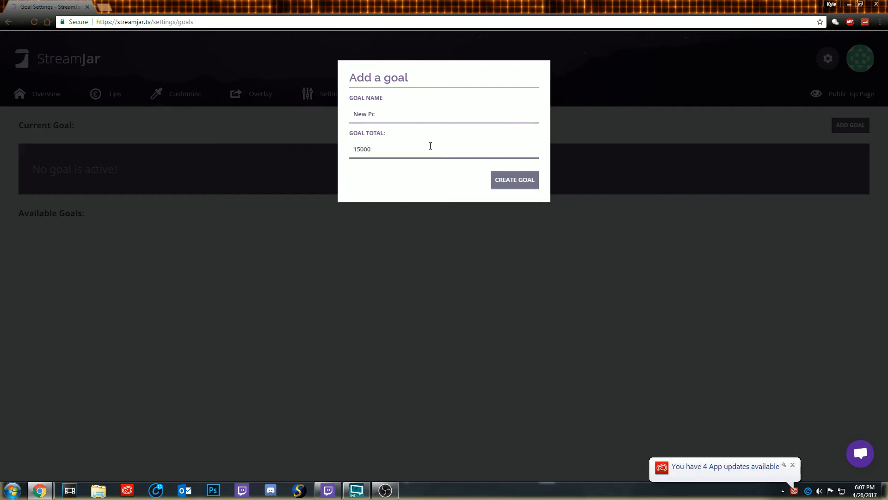
click(515, 180)
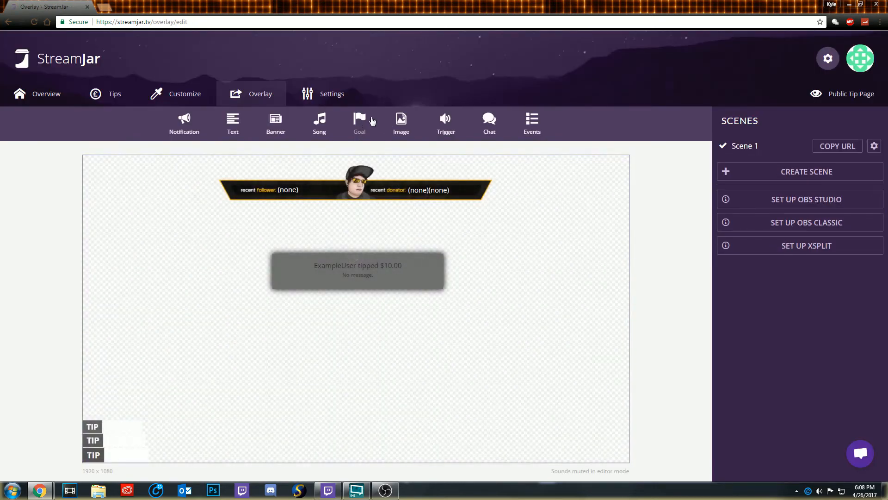
Step: Add a goal element to the overlay scene, and re-save the New Pc goal in the goal settings before returning to the overlay editor
click(365, 123)
mouse_move(332, 94)
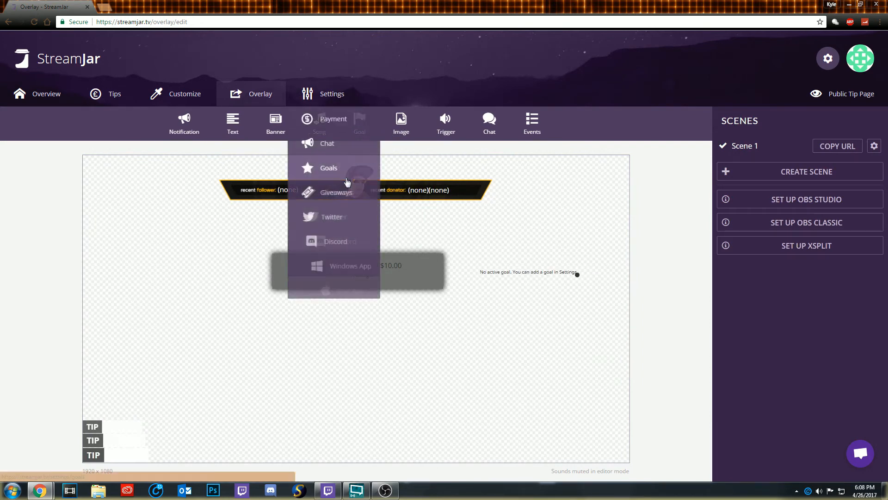
click(333, 170)
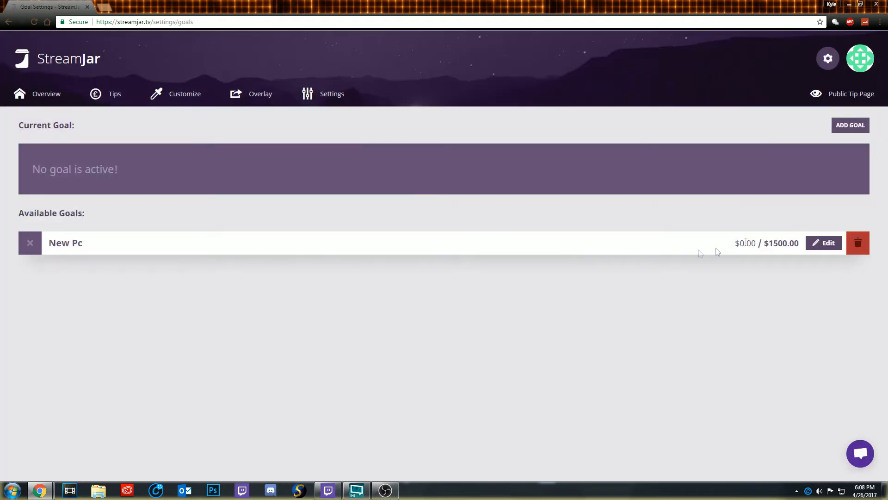
click(820, 245)
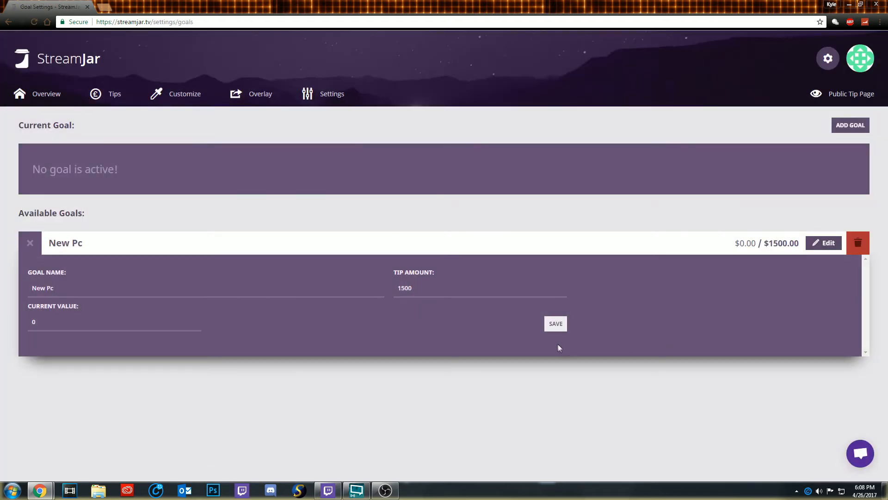
click(556, 323)
click(254, 94)
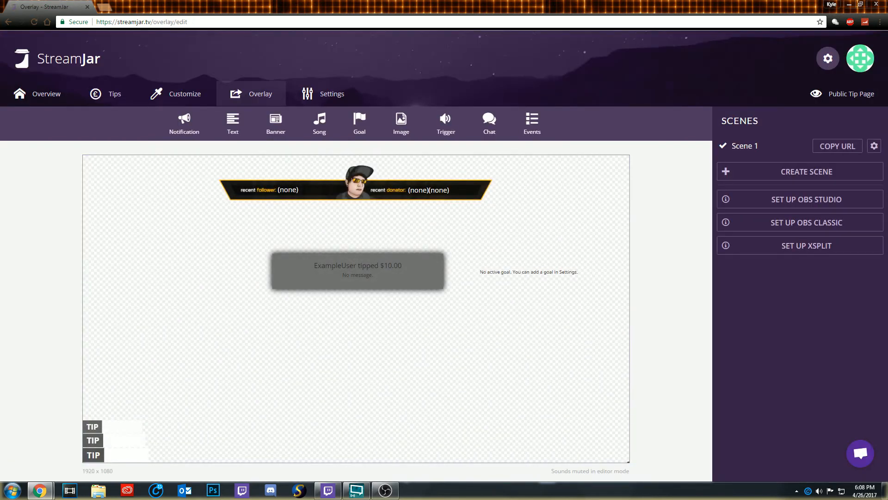
Step: Check the Overlay.png image element's settings, and delete that image from the overlay scene
right_click(498, 272)
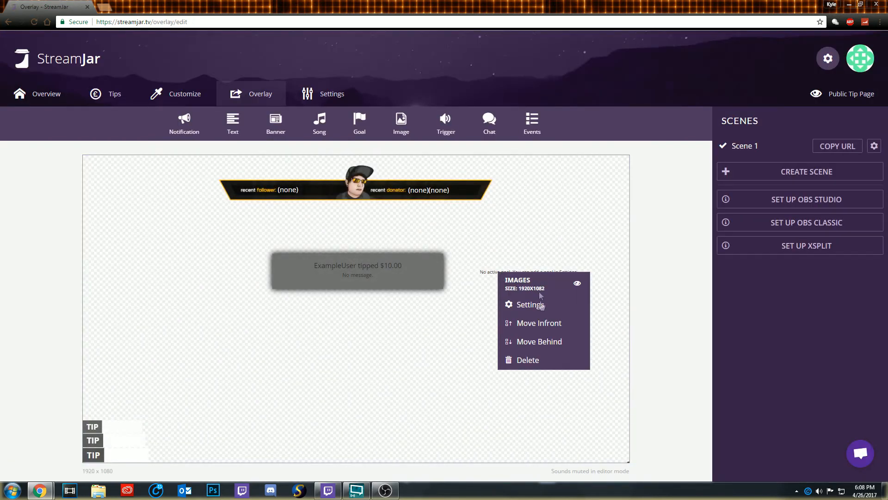
click(539, 306)
click(356, 157)
click(300, 152)
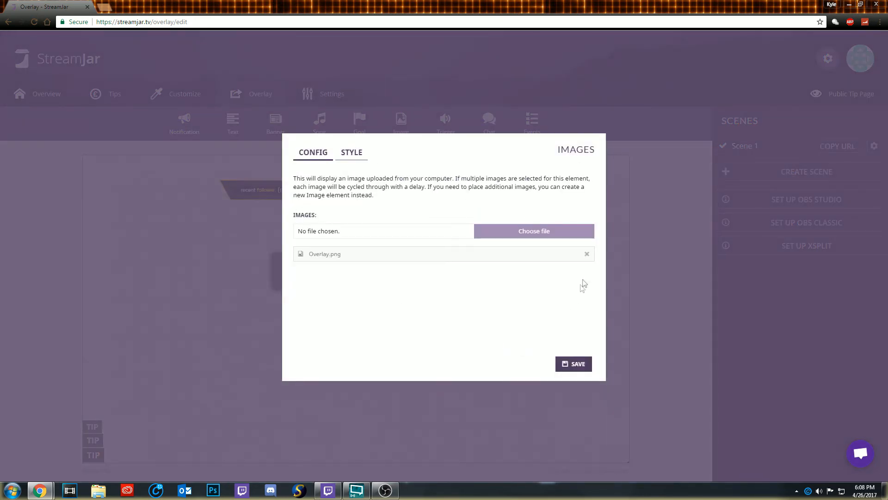
click(574, 363)
right_click(529, 273)
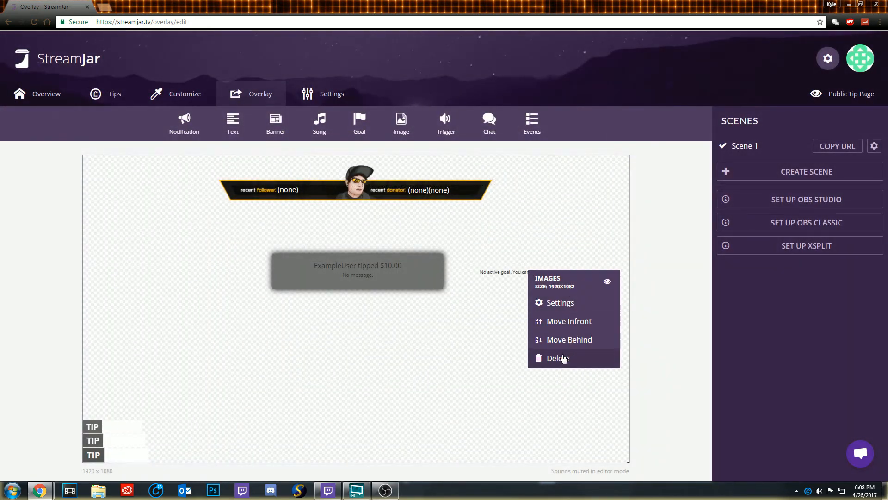
click(555, 358)
Step: Review the goal element's goal type choices, trigger options and style options, and save the settings
right_click(507, 269)
click(535, 300)
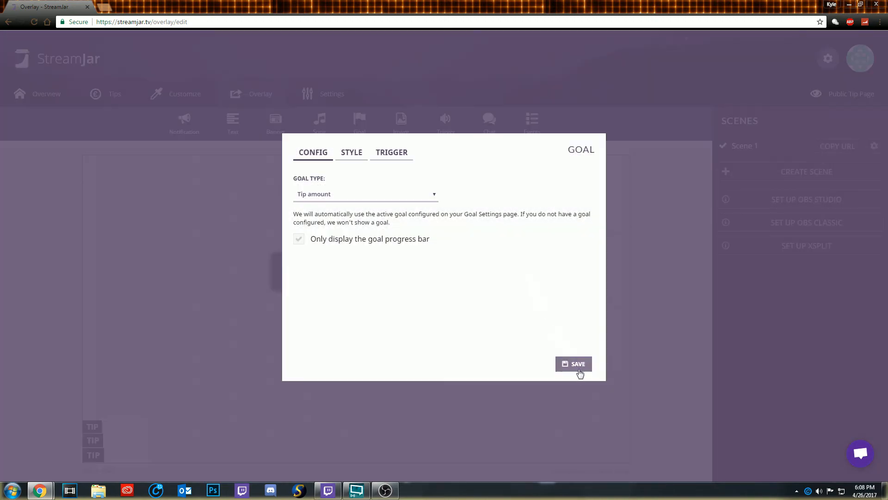
click(359, 199)
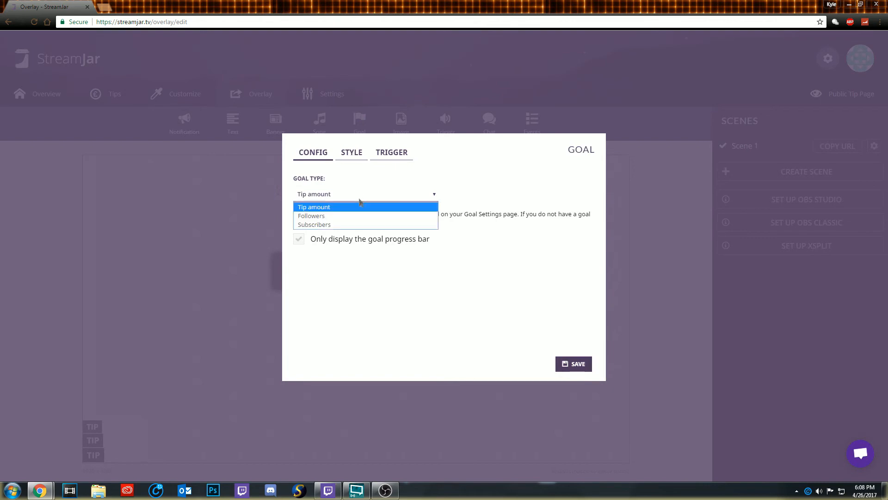
click(358, 198)
click(381, 157)
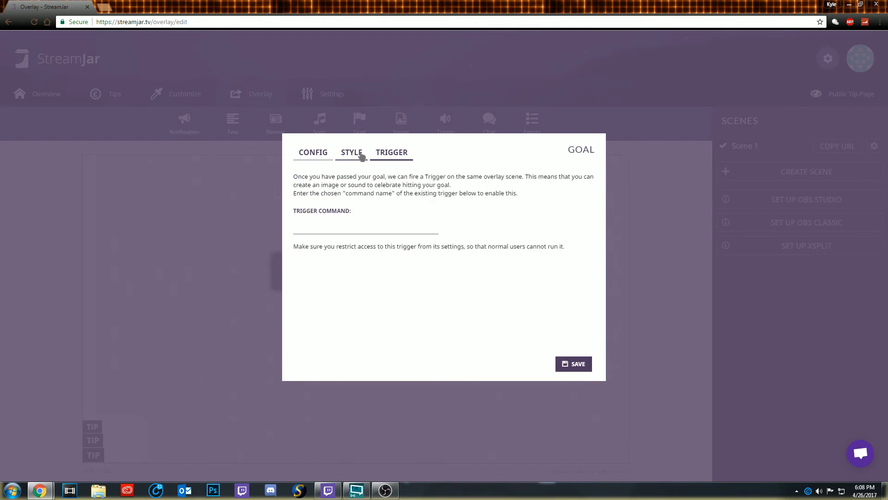
click(359, 153)
click(326, 154)
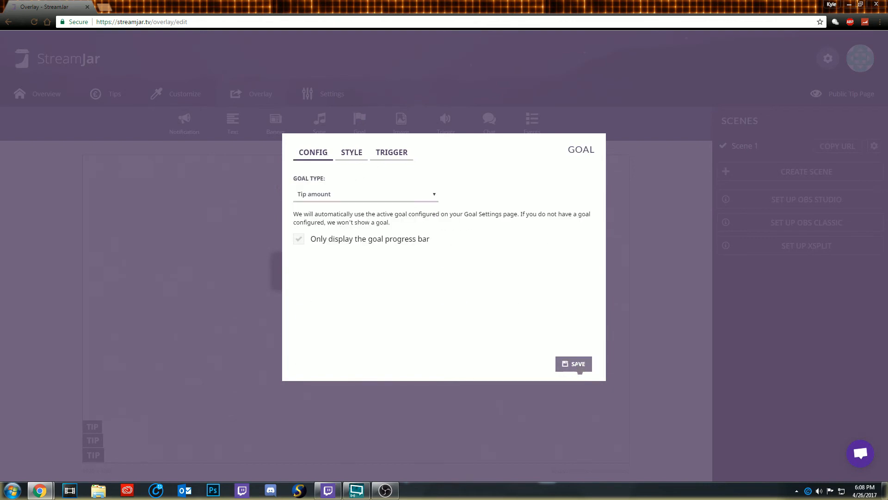
click(578, 364)
Step: Delete the goal element from the scene and add a fresh one beside the notification alert
drag(537, 273, 527, 316)
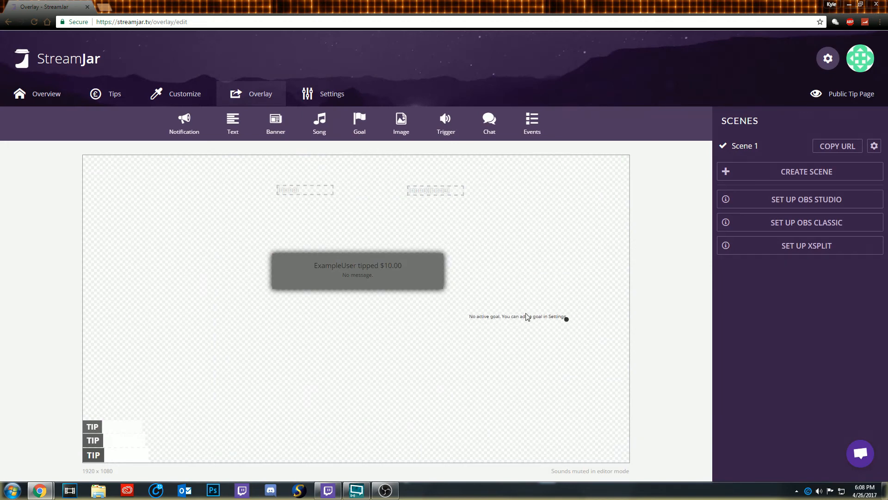
right_click(566, 319)
click(564, 408)
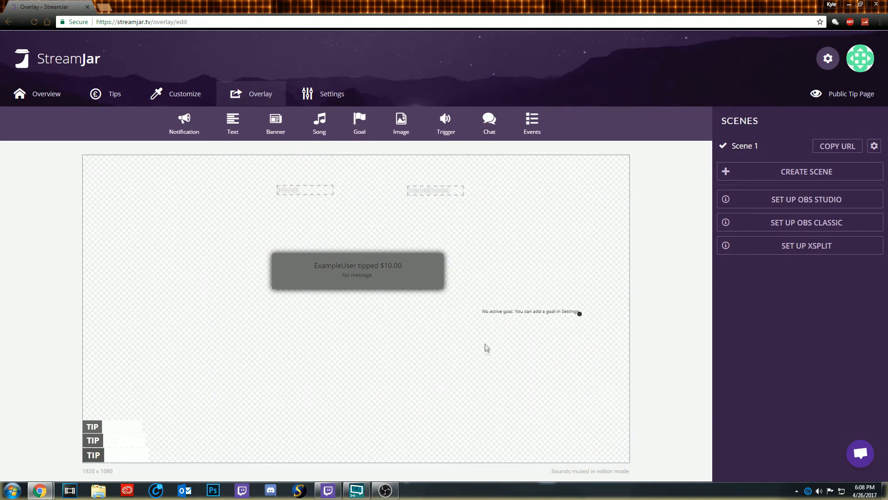
click(366, 122)
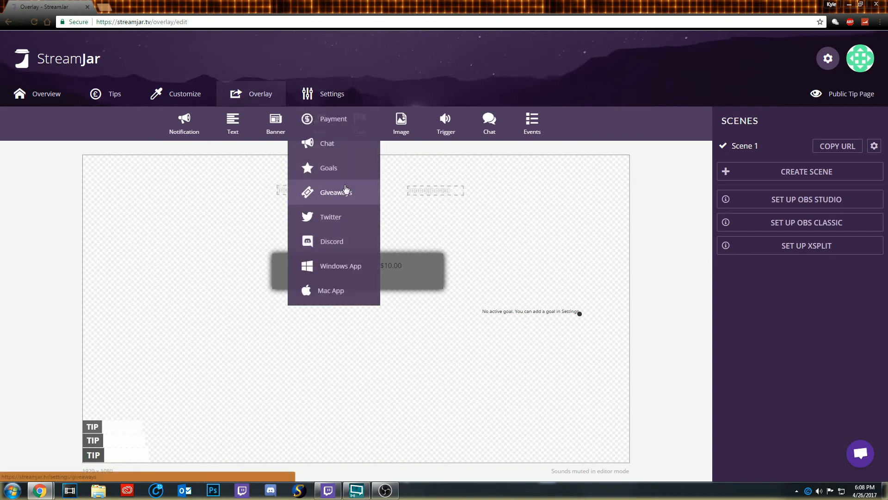
Step: Set the New Pc goal as active in the goal settings and return to the overlay editor
click(348, 165)
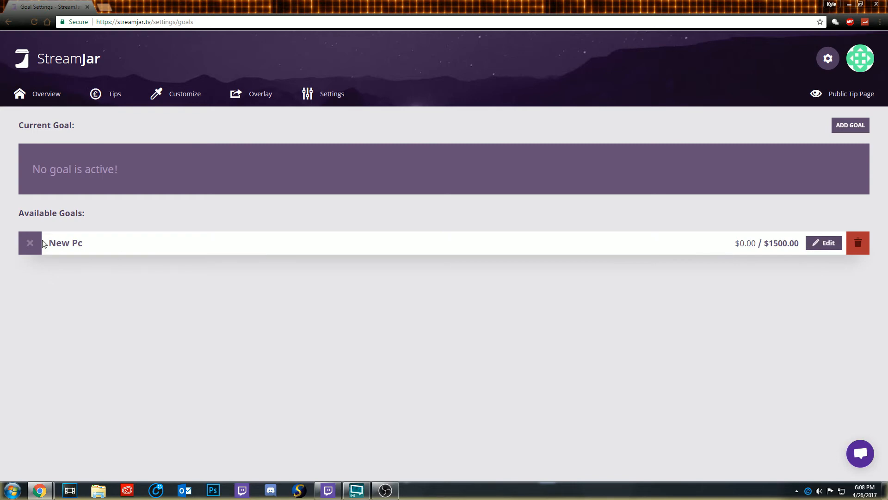
click(30, 244)
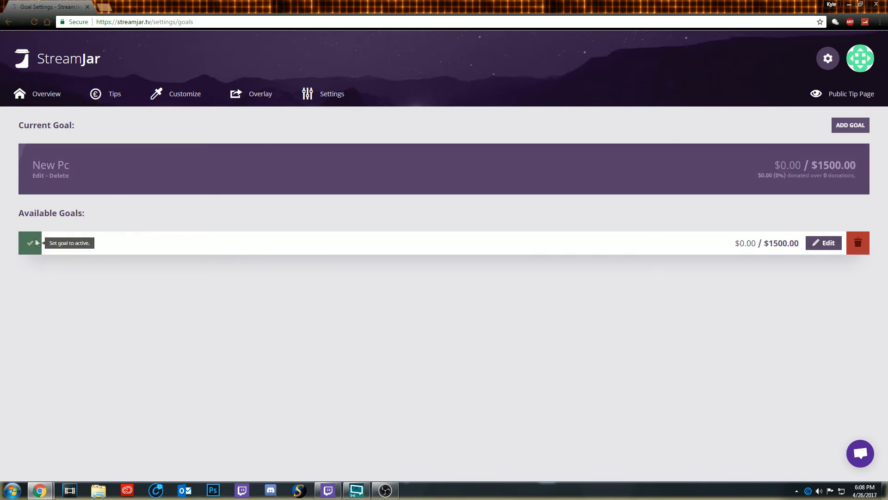
click(253, 94)
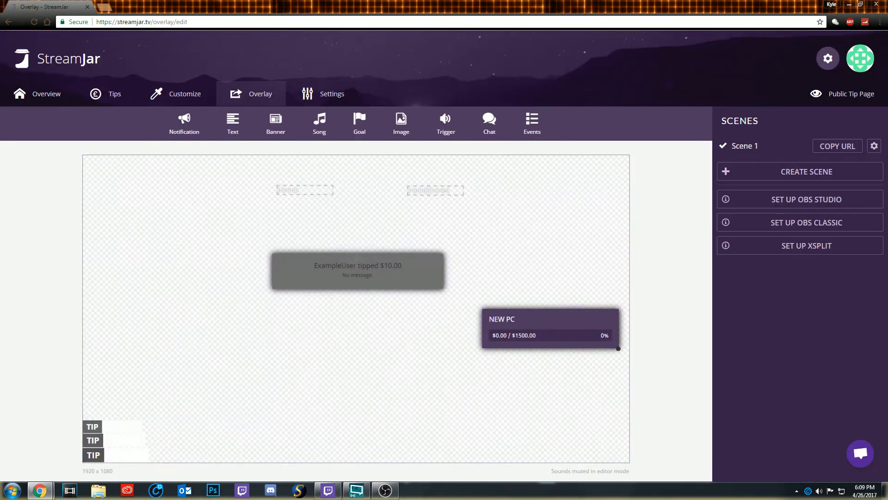
Step: Move the New Pc goal element to the canvas's upper-left corner
drag(508, 310, 76, 181)
click(186, 192)
click(134, 174)
Step: Review the goal element's style and trigger options, set its goal type to Followers with a goal number of 100, and save
click(134, 174)
click(167, 203)
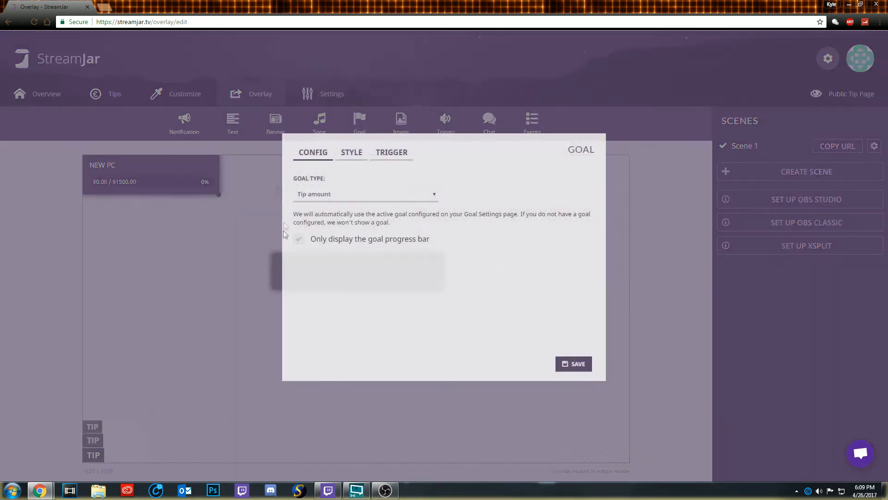
click(326, 204)
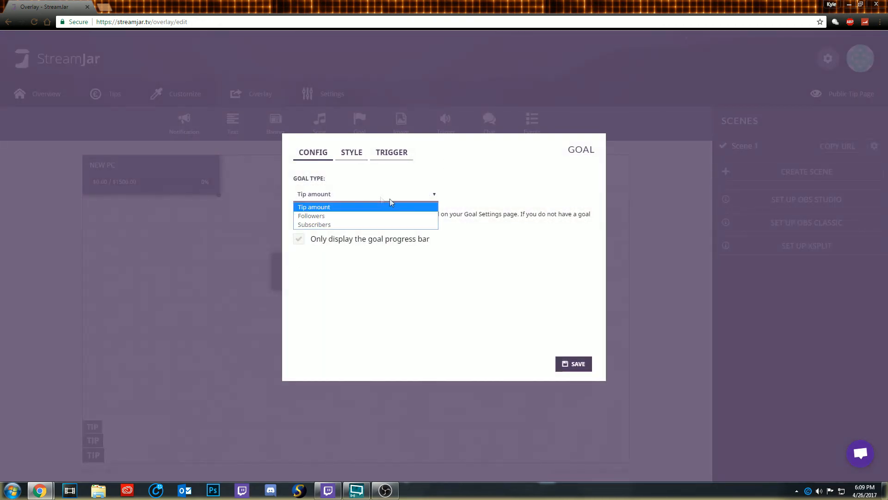
click(351, 154)
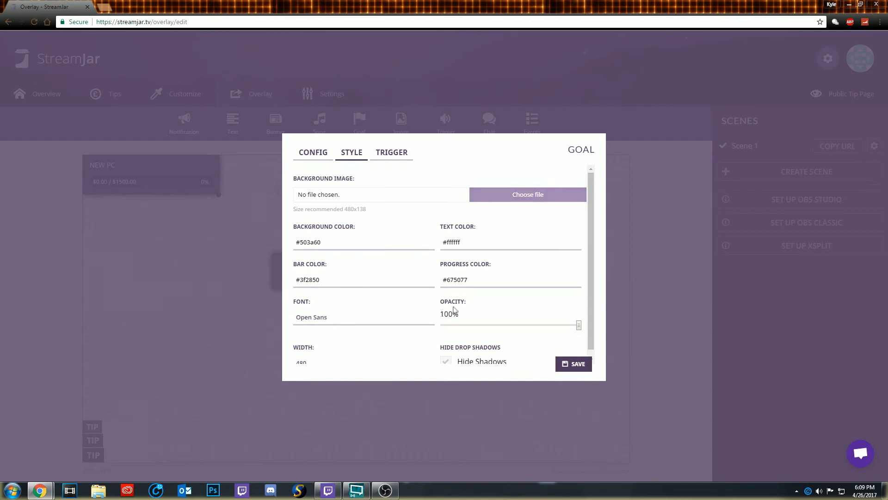
click(392, 155)
click(313, 153)
click(407, 154)
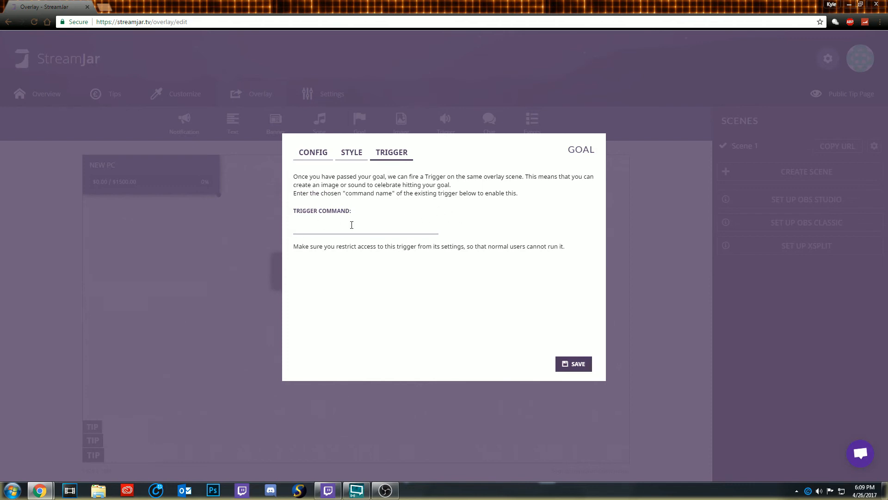
click(322, 156)
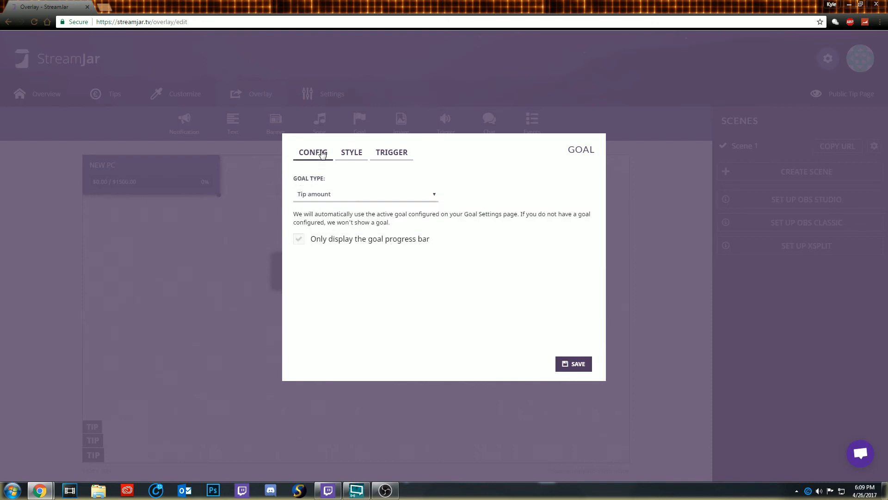
click(351, 199)
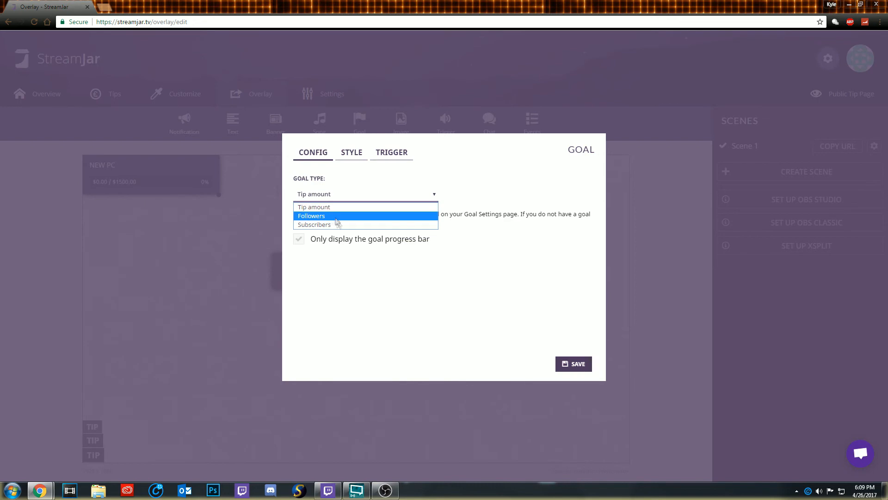
key(Tab)
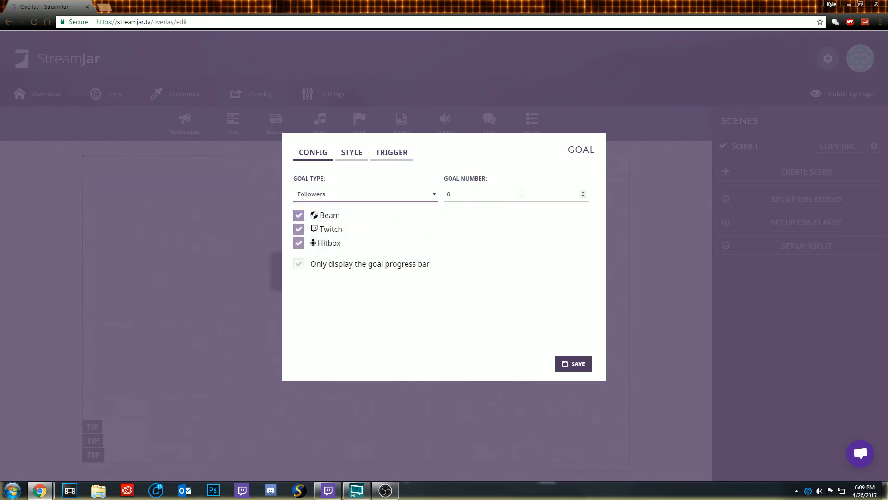
text(100)
click(575, 364)
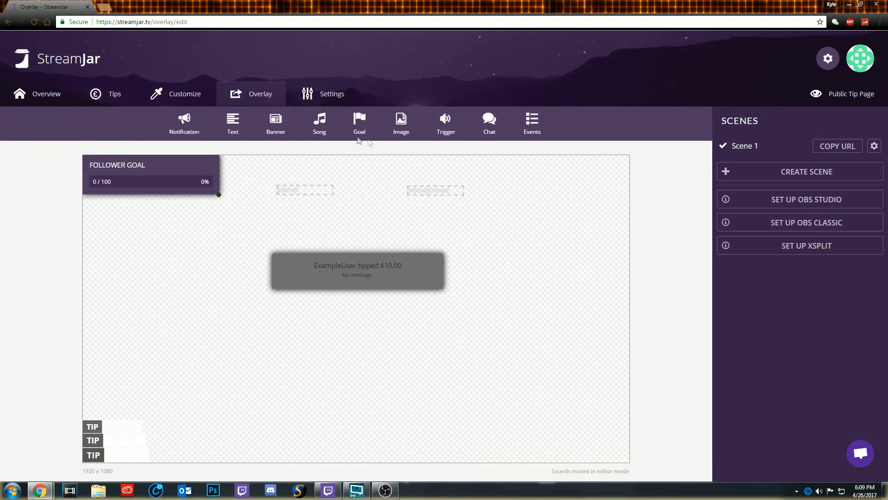
Step: Add a banner element to the scene and open its settings
drag(276, 122, 291, 129)
click(275, 123)
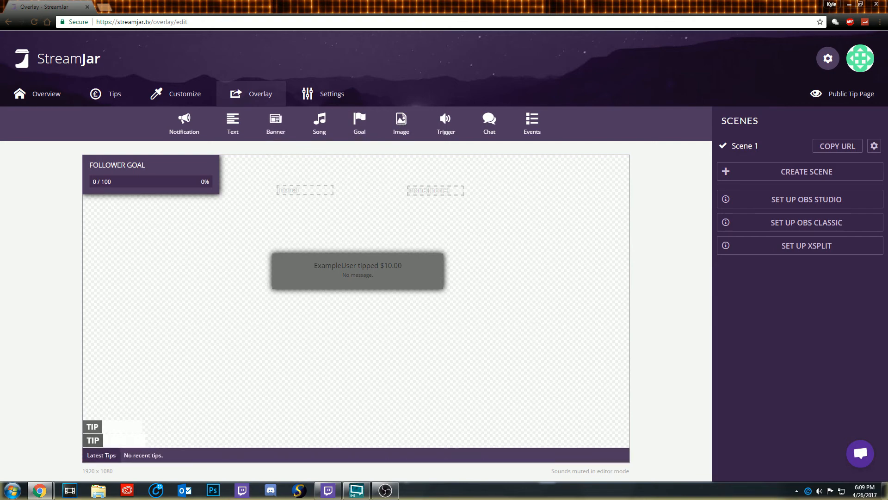
right_click(154, 457)
click(187, 407)
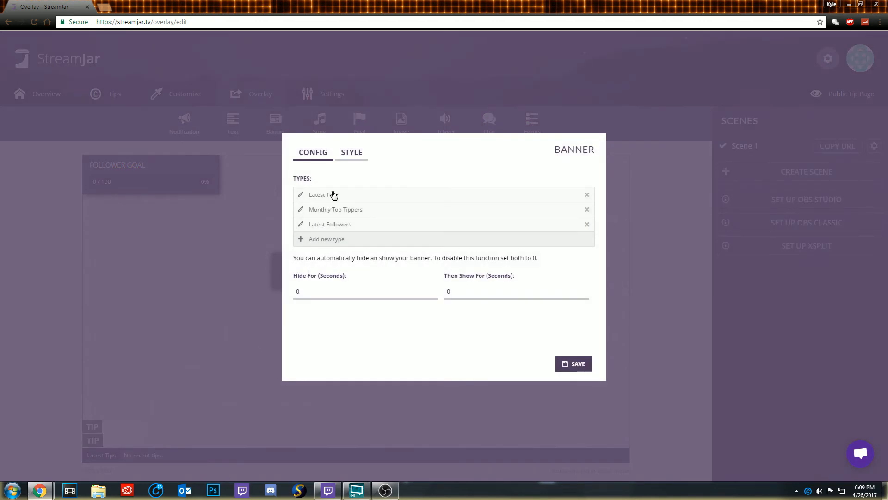
Step: Add a new type to the banner and title it Top Tip
click(345, 256)
click(391, 122)
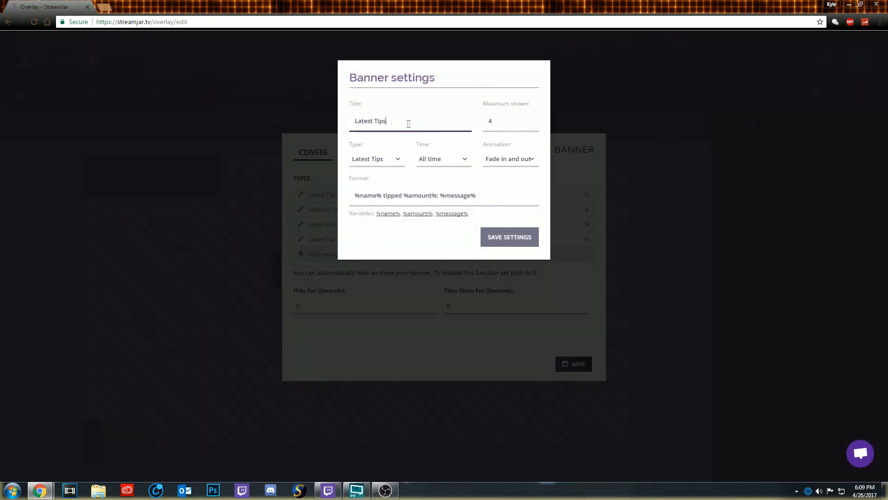
click(387, 160)
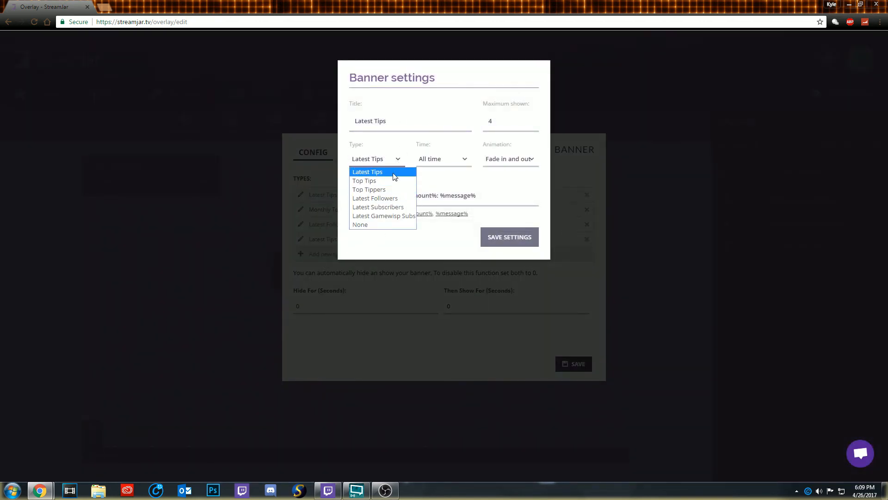
double_click(380, 121)
key(End)
text(Top T)
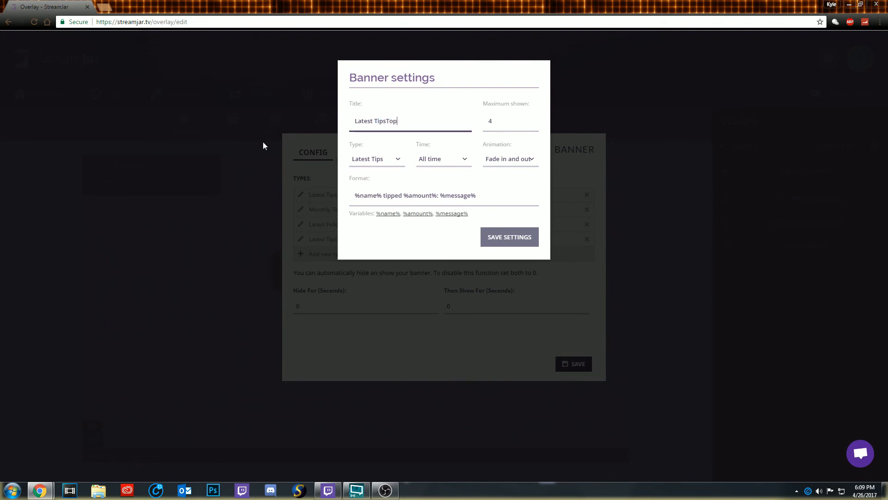
key(BackSpace)
key(BackSpace)
key(BackSpace)
key(BackSpace)
key(BackSpace)
key(BackSpace)
key(BackSpace)
key(BackSpace)
key(BackSpace)
key(BackSpace)
key(BackSpace)
key(BackSpace)
key(BackSpace)
key(BackSpace)
key(BackSpace)
text(Top Tip)
Step: Set the new banner entry's type to Top Tips, and save the entry and the banner
click(389, 164)
click(363, 180)
click(497, 242)
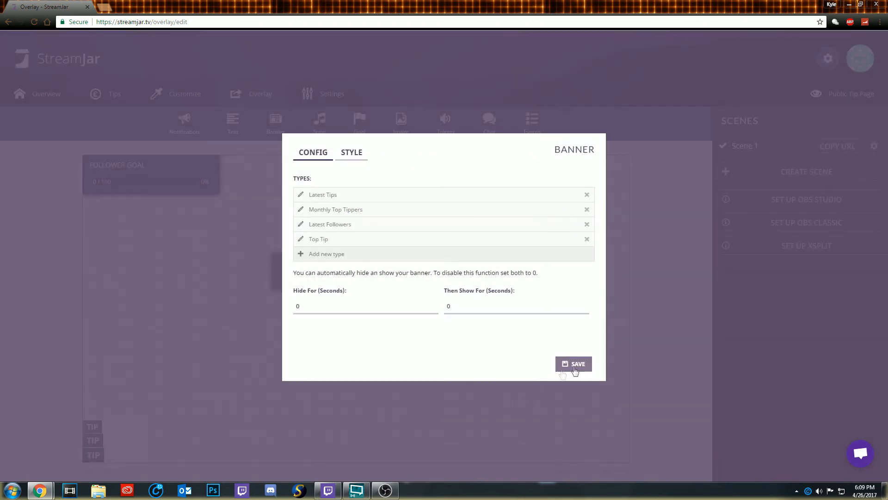
click(575, 365)
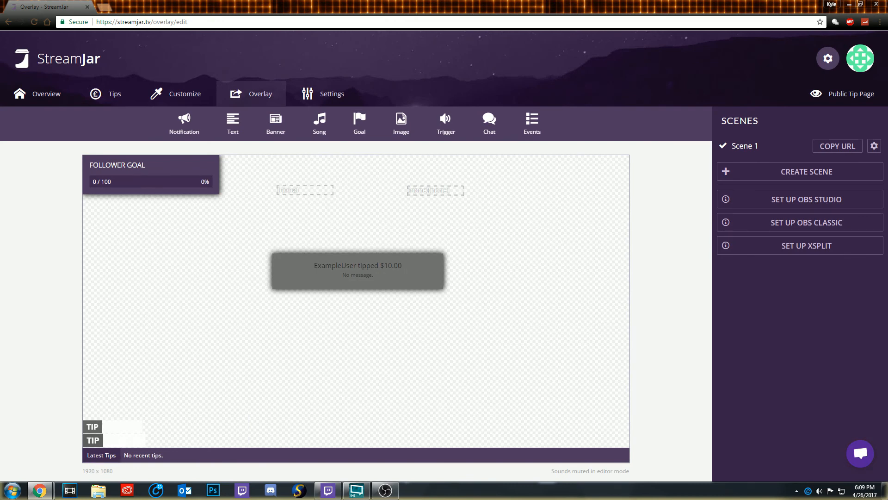
Step: Move the events list up to sit just above the banner, and add a chat element to the scene
click(127, 455)
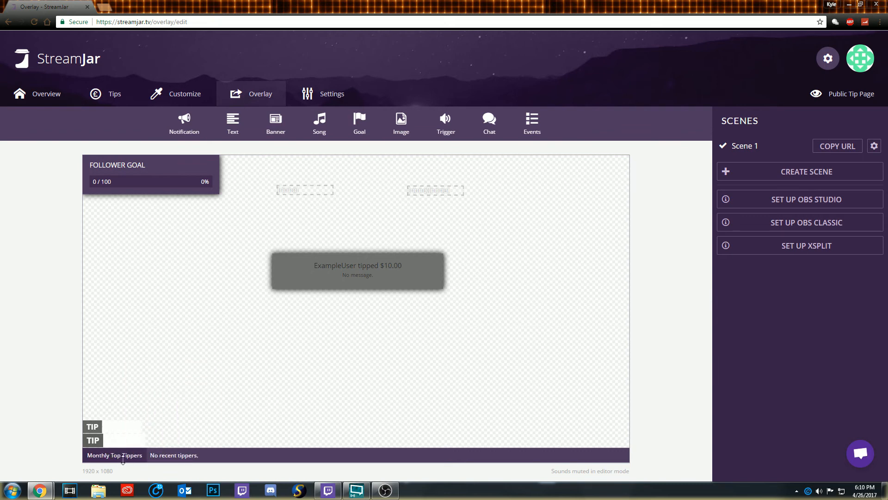
click(154, 460)
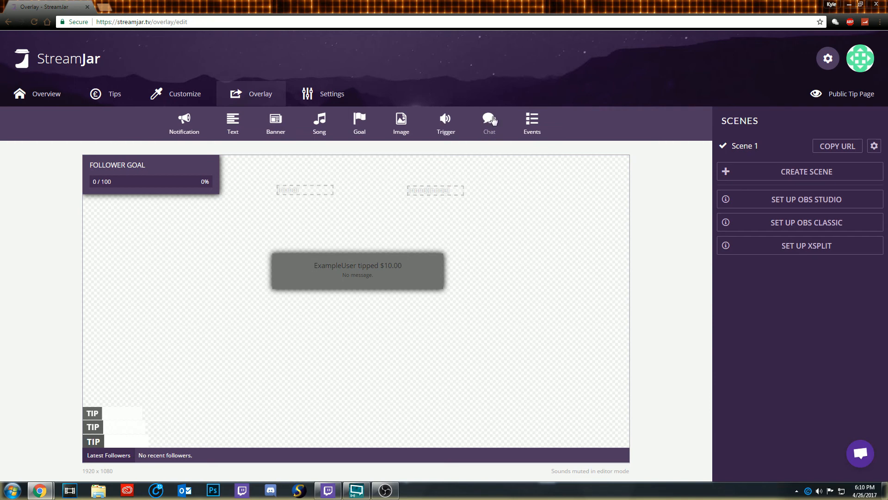
click(491, 121)
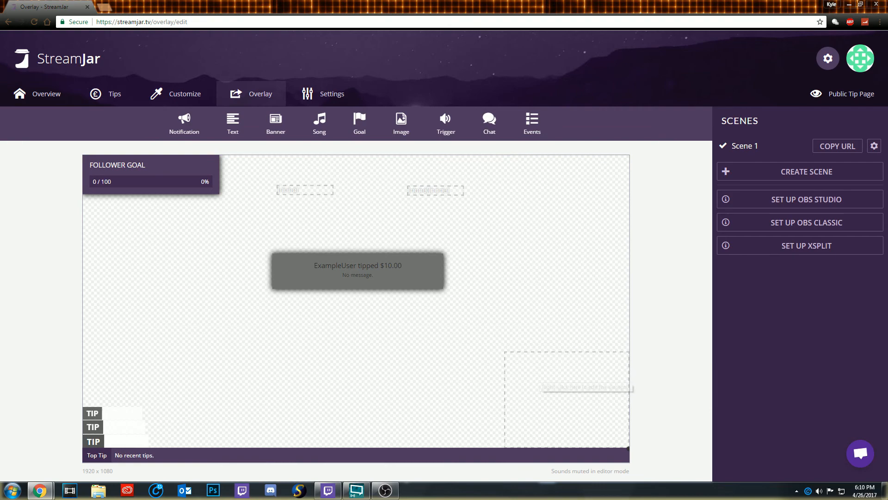
Step: Open the chat element's settings and review its platforms, message duration, and style options such as colors, size and font
right_click(579, 403)
click(574, 411)
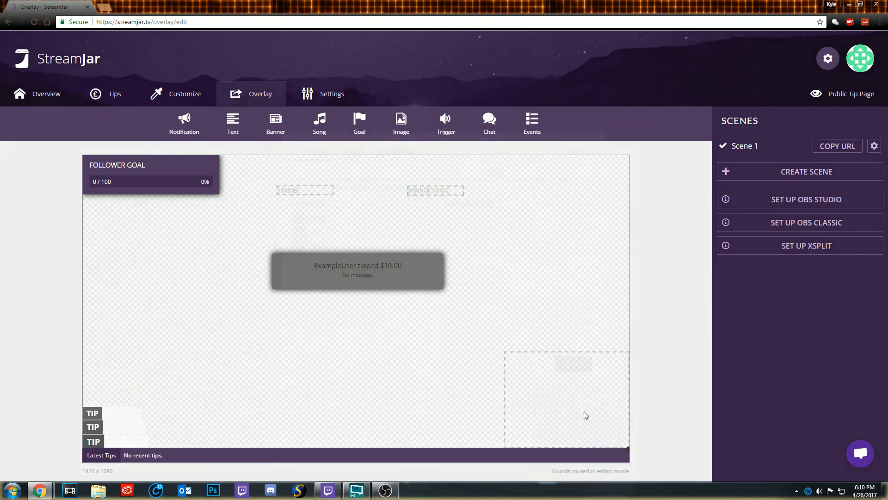
drag(490, 222, 435, 245)
drag(525, 254, 419, 262)
click(528, 251)
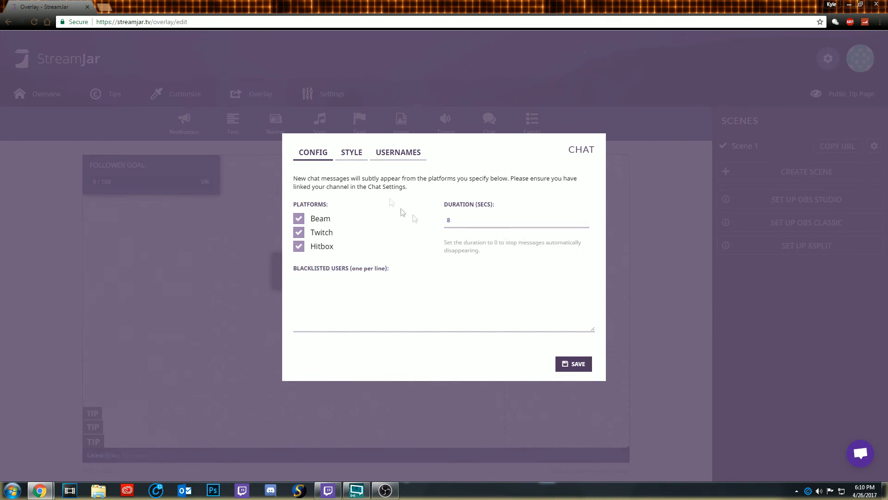
click(357, 154)
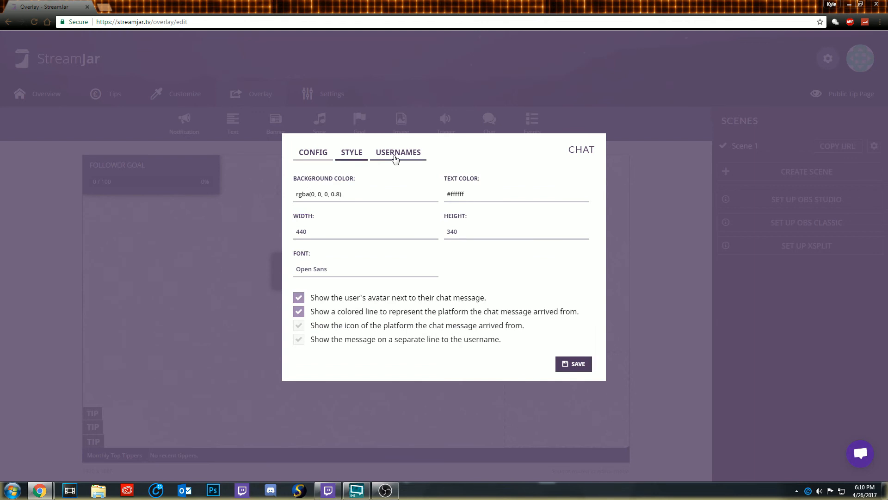
click(368, 271)
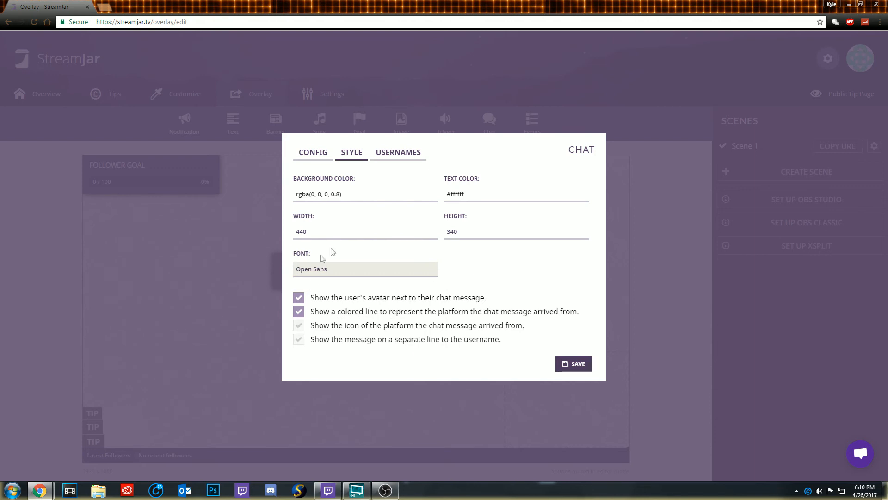
Step: Review the chat username colors for user, pro/turbo, subscriber, moderator and streamer, and save the chat settings
click(376, 159)
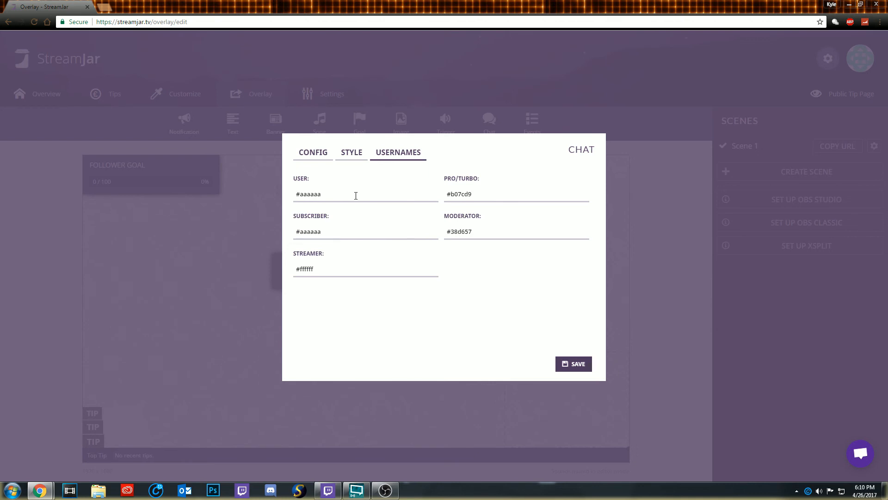
click(366, 273)
click(452, 271)
click(310, 232)
click(468, 231)
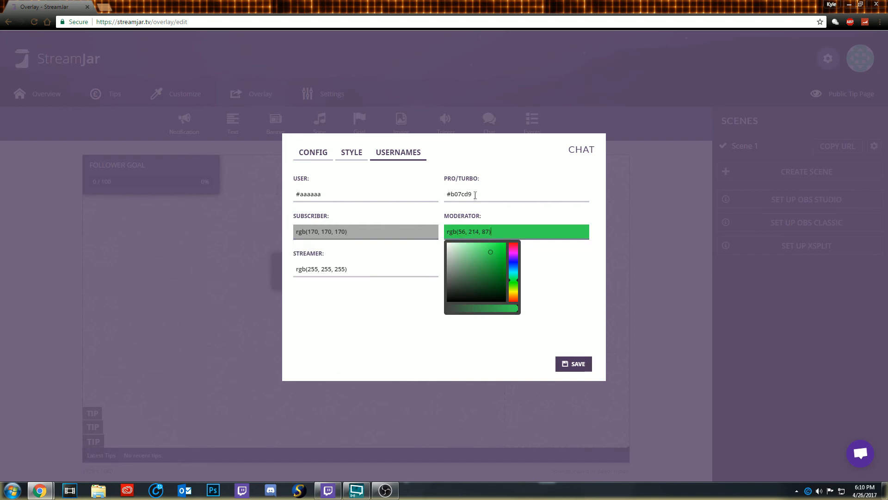
click(474, 195)
click(333, 194)
click(469, 276)
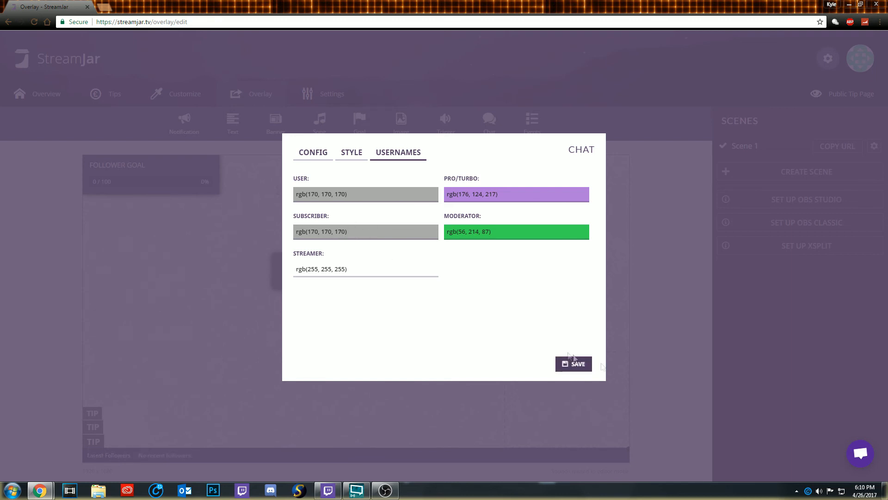
click(581, 366)
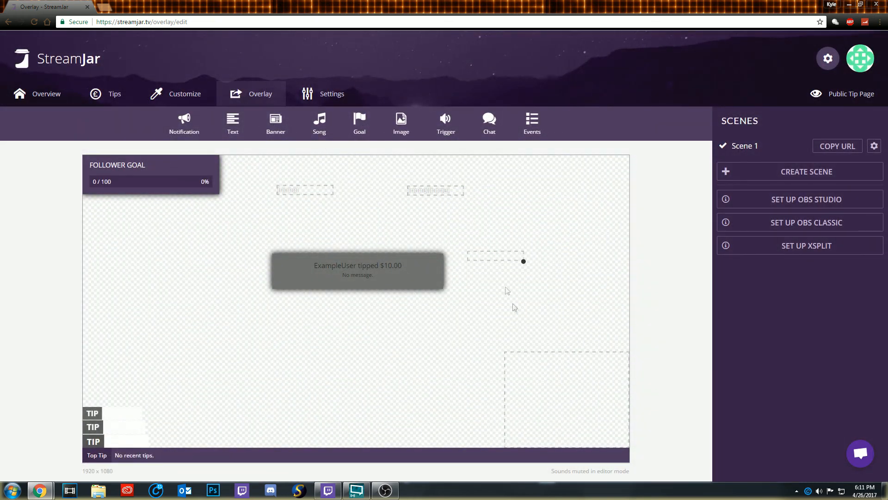
Step: Load the Overlay image file into the new image element, save it, and fit it over the canvas behind the follower and donator labels
right_click(502, 259)
click(542, 284)
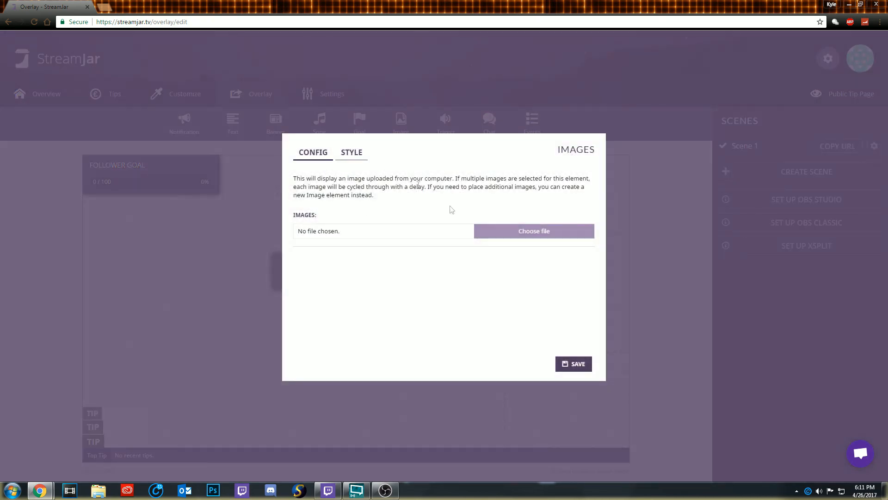
click(352, 231)
click(281, 136)
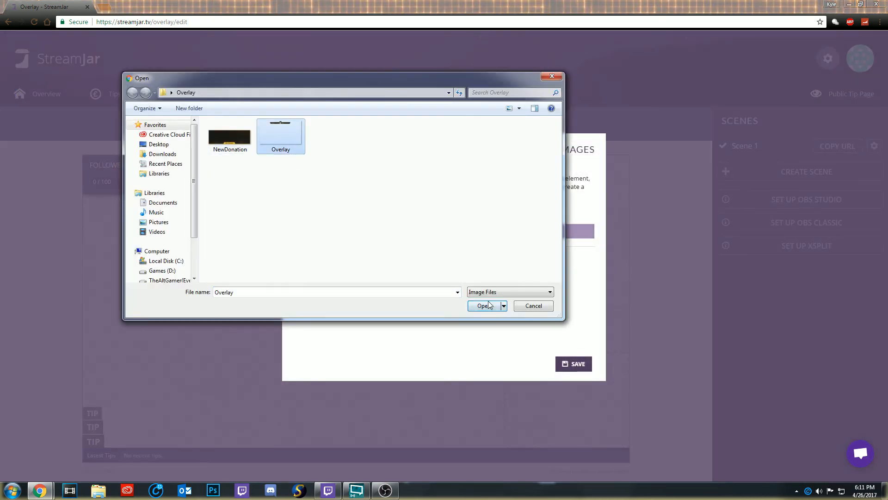
click(484, 305)
click(575, 364)
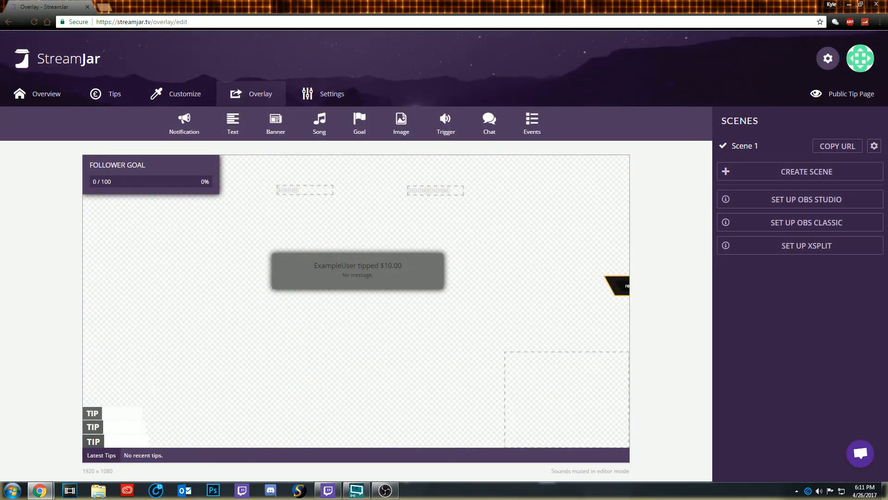
right_click(423, 198)
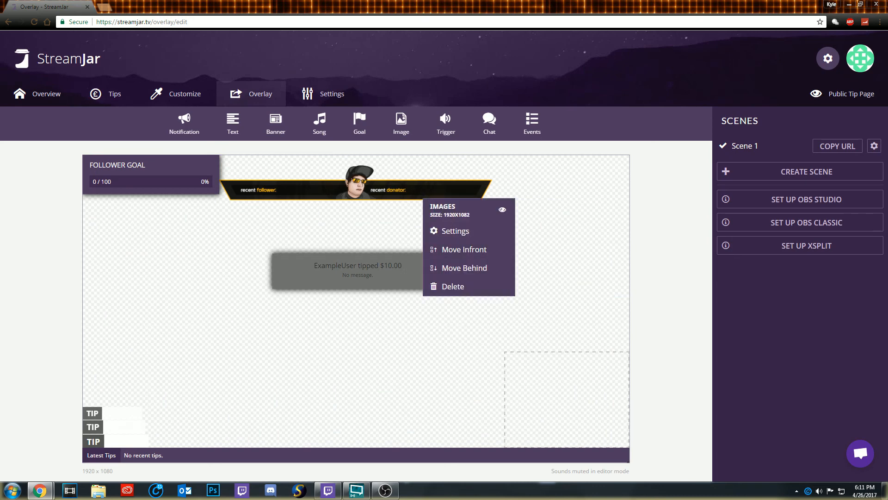
Step: Check and save the canvas settings of Scene 1, and copy the scene's URL
click(872, 148)
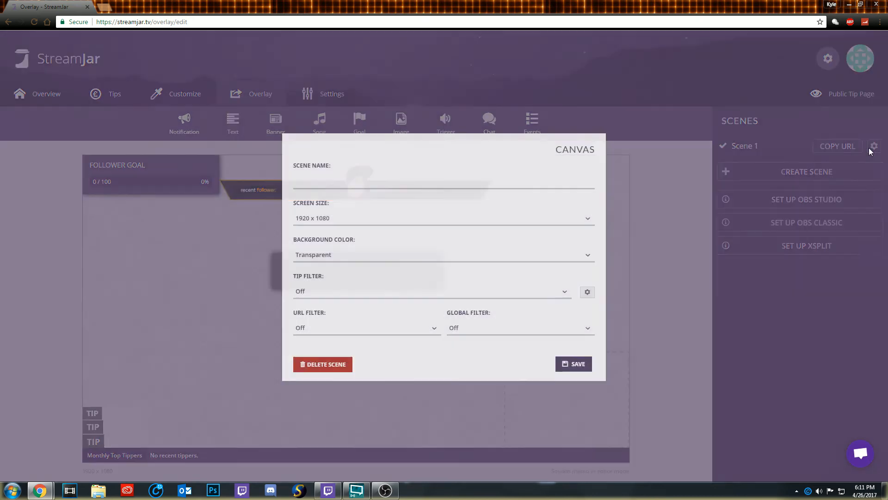
click(572, 365)
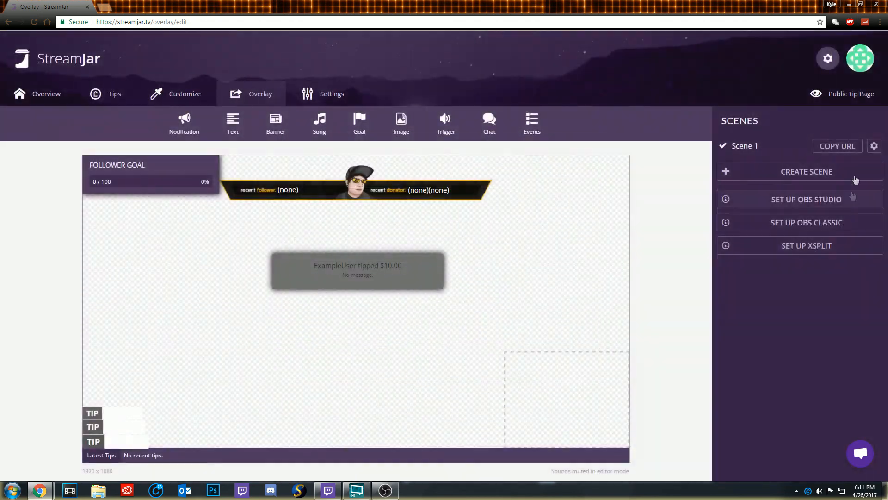
click(851, 147)
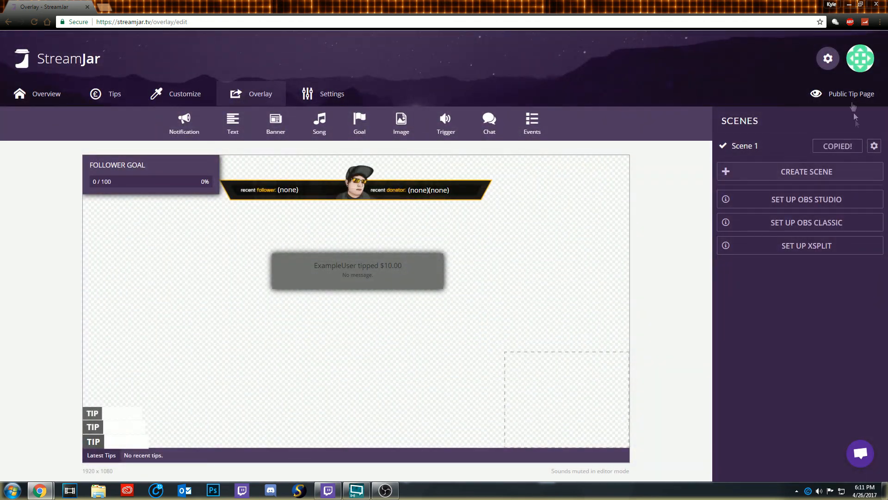
Step: Switch to OBS, maximize its window, and create a new BrowserSource named StreamJar
click(849, 4)
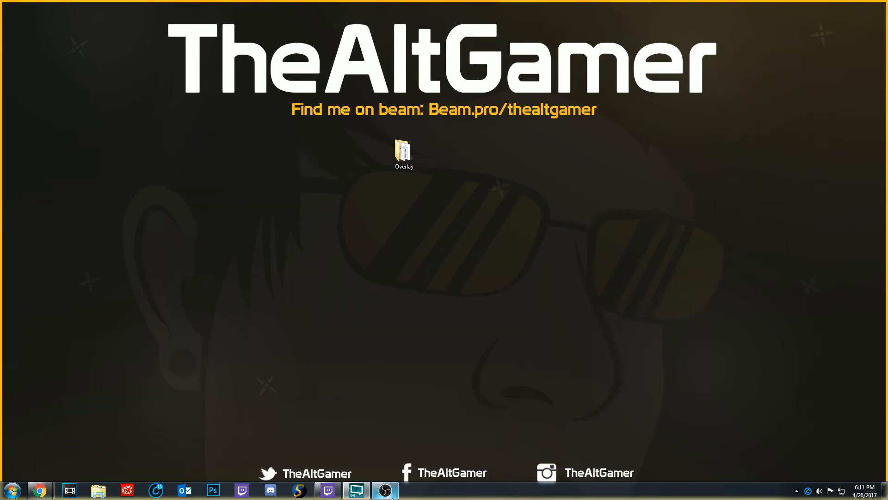
click(385, 491)
drag(402, 18, 576, 2)
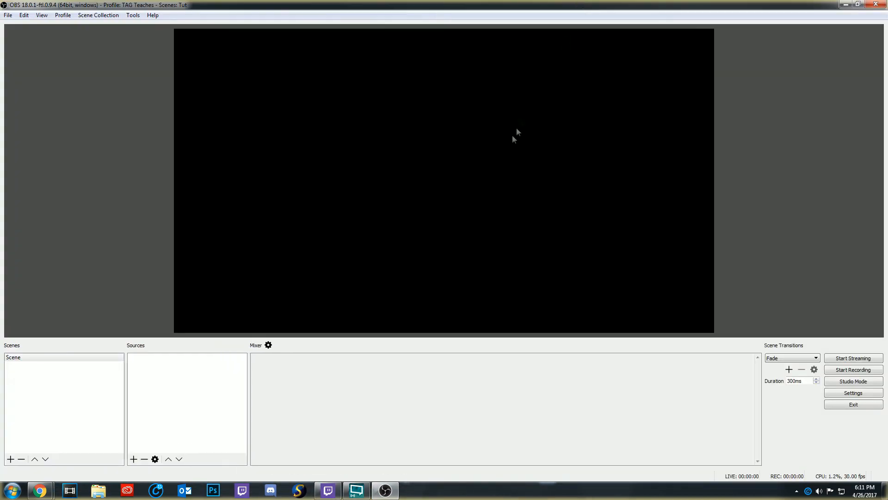
click(133, 459)
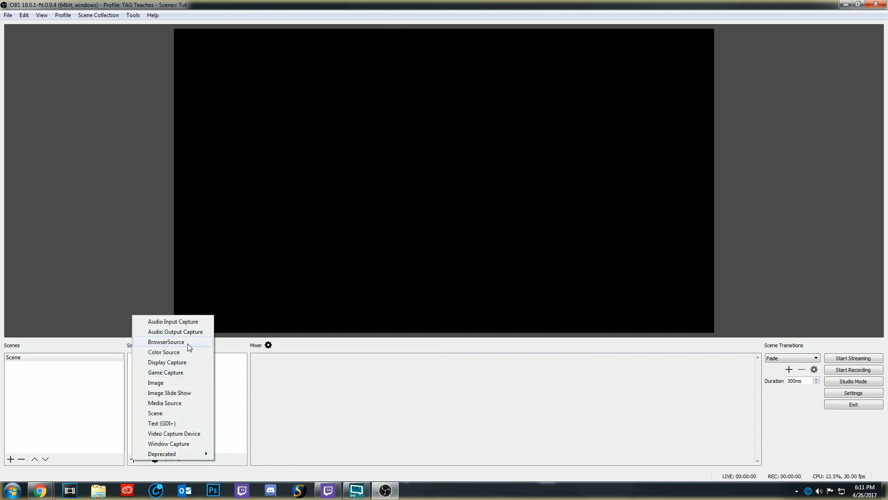
click(166, 343)
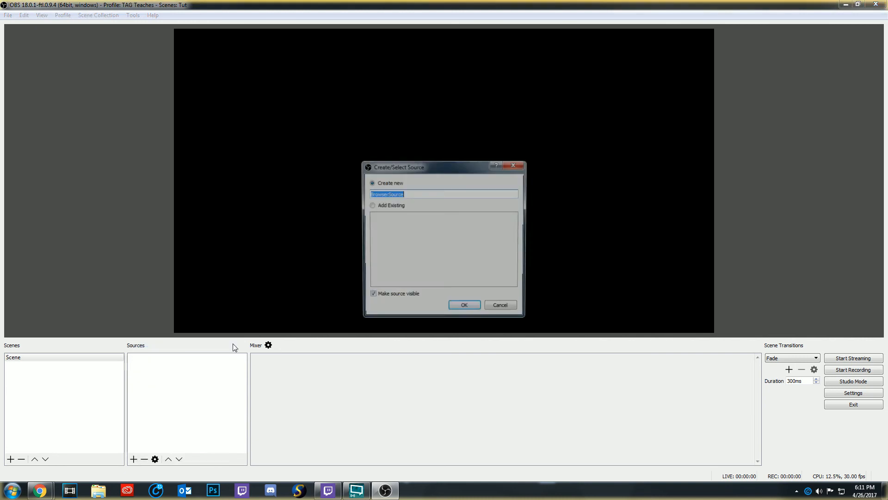
text(StreamJar)
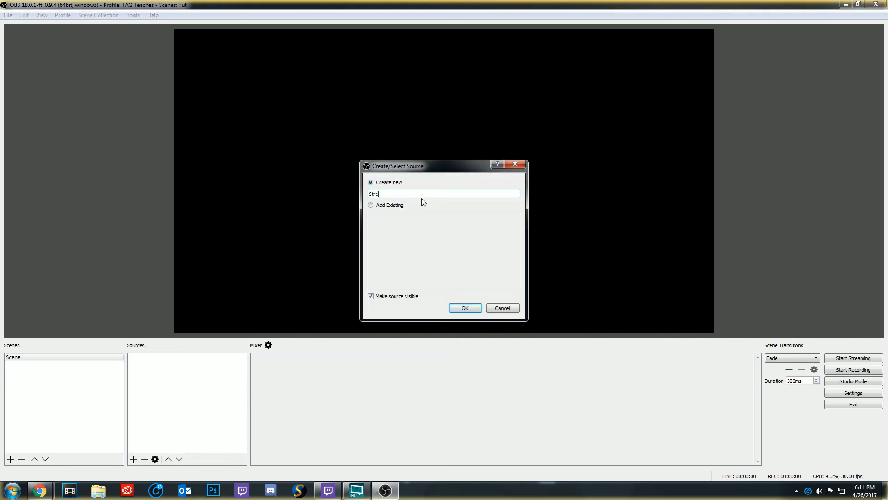
click(479, 307)
Step: Paste the private overlay URL into the StreamJar source's URL, set its width to 1920 and height to 1080, and accept the properties
drag(370, 284, 249, 287)
key(ctrl+v)
drag(324, 295, 254, 307)
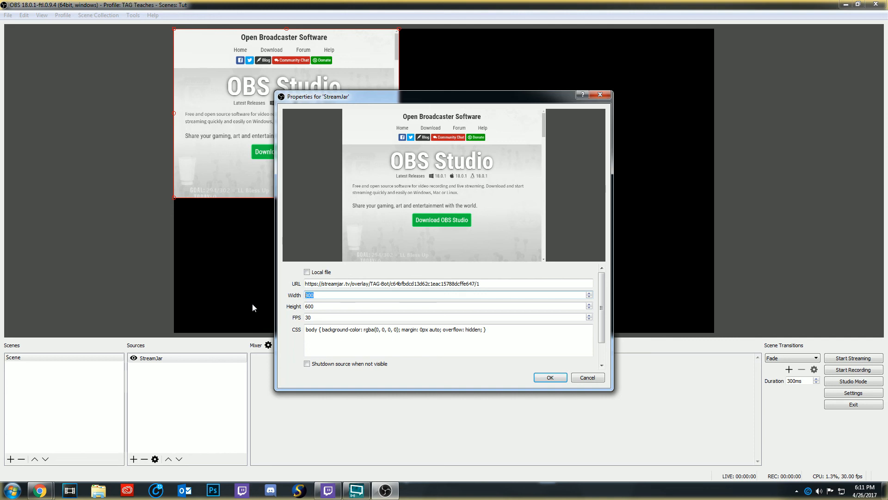
text(1920)
key(Tab)
text(1080)
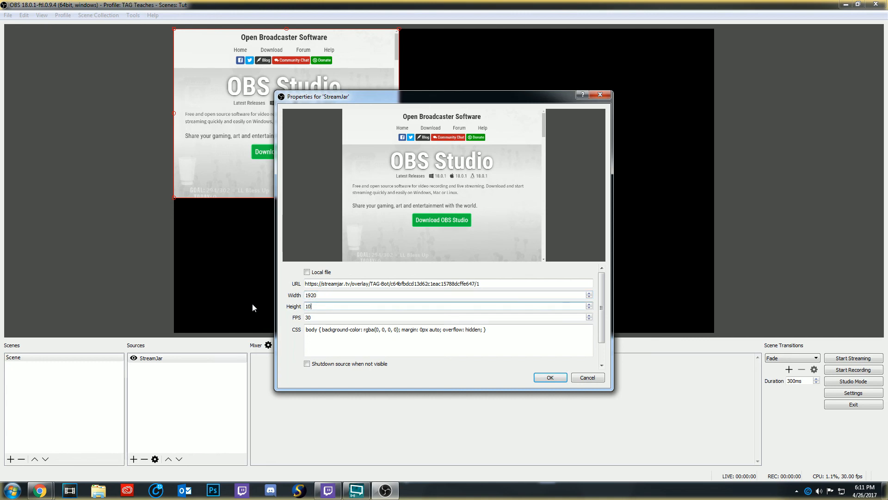
click(558, 377)
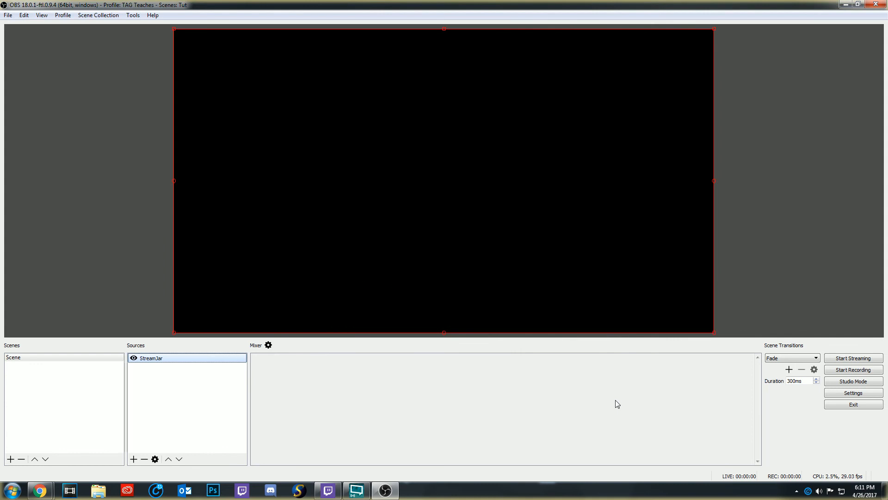